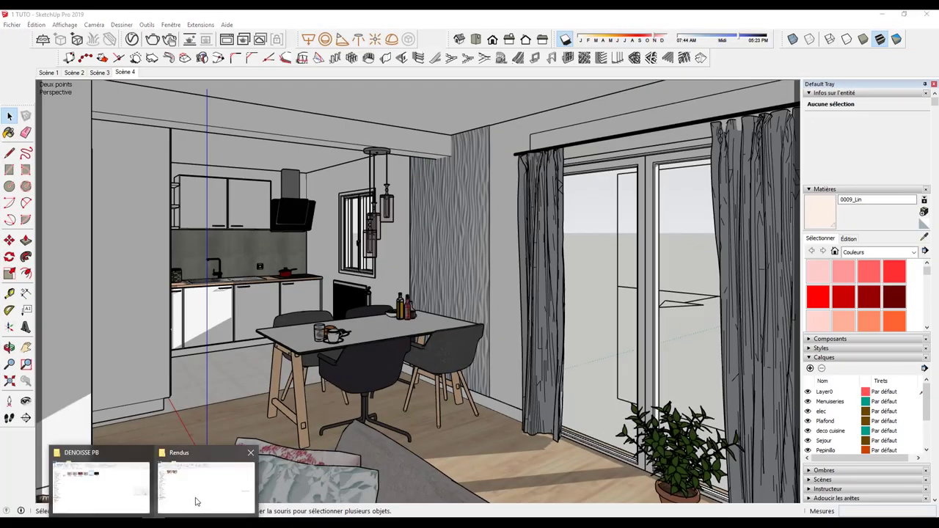
Open the finished living-room render from the Rendus folder full-screen and view the orange-cabinet variant.
left_click(204, 493)
double_click(112, 115)
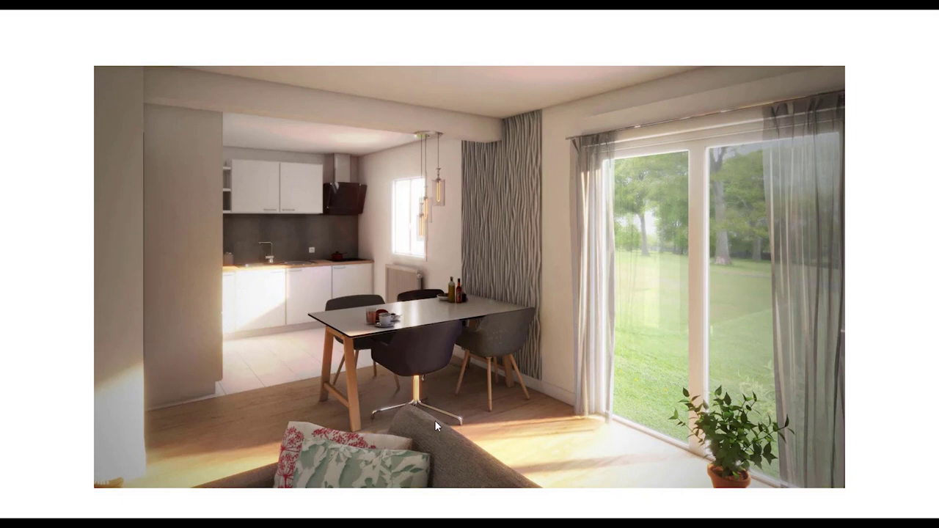
key("Right")
Close the full-screen render viewer and go up to the render elements folder.
key("Escape")
key("alt+F4")
left_click(46, 86)
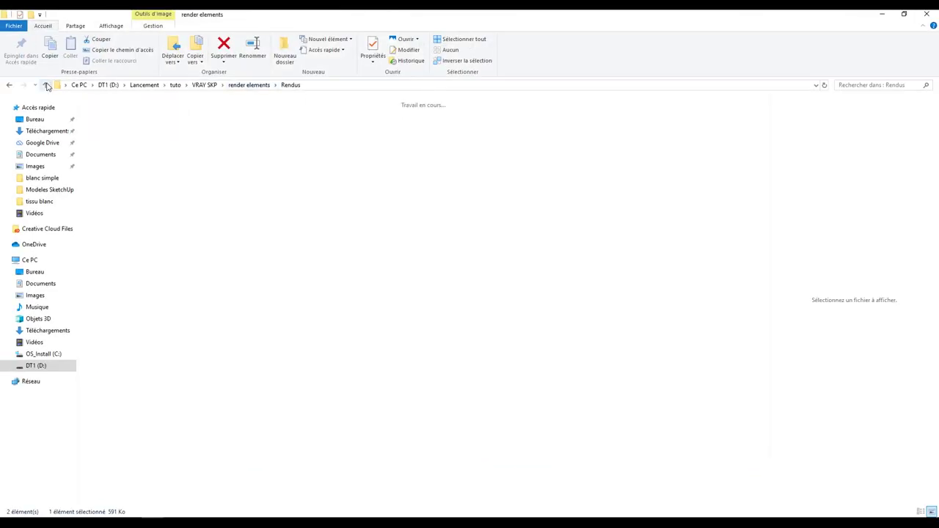
left_click(46, 86)
View pass.effectsResult, compare it with pass.Material_ID_Color, then close Photos.
left_click(317, 136)
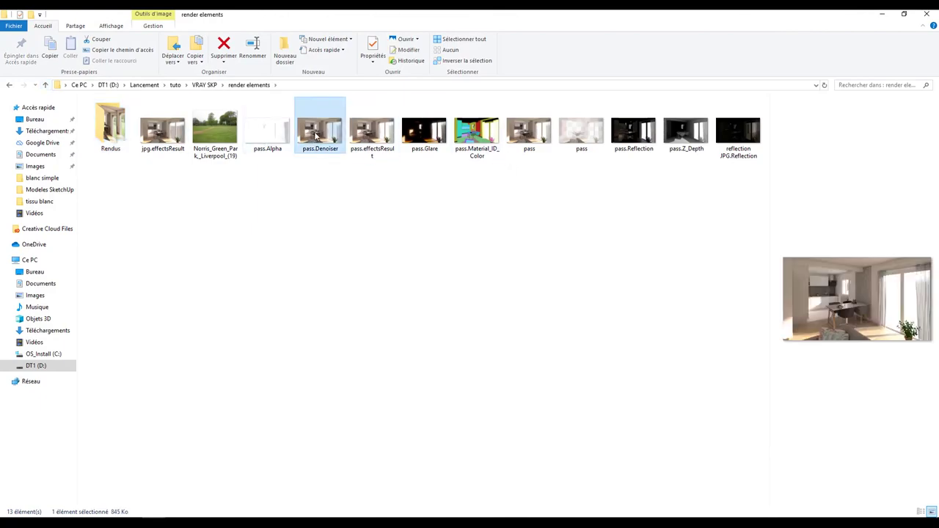
double_click(316, 135)
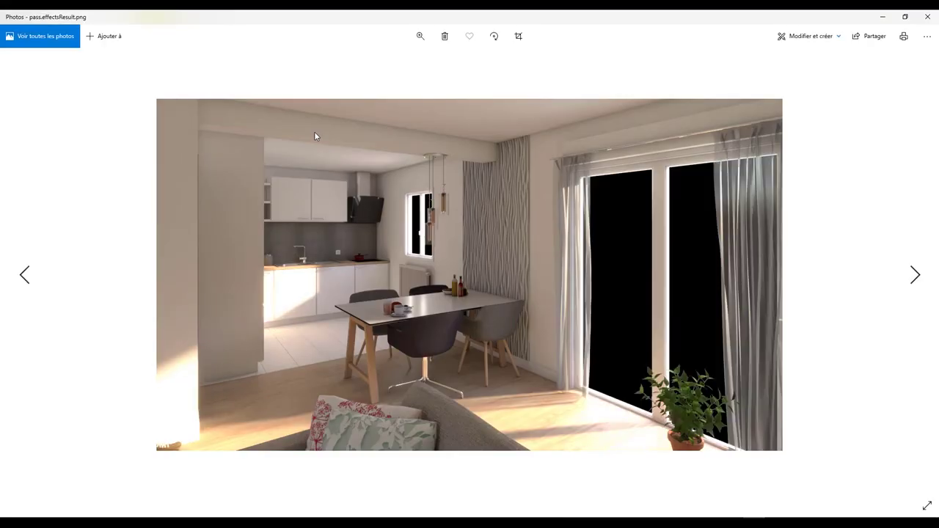
key("Right")
key("Right")
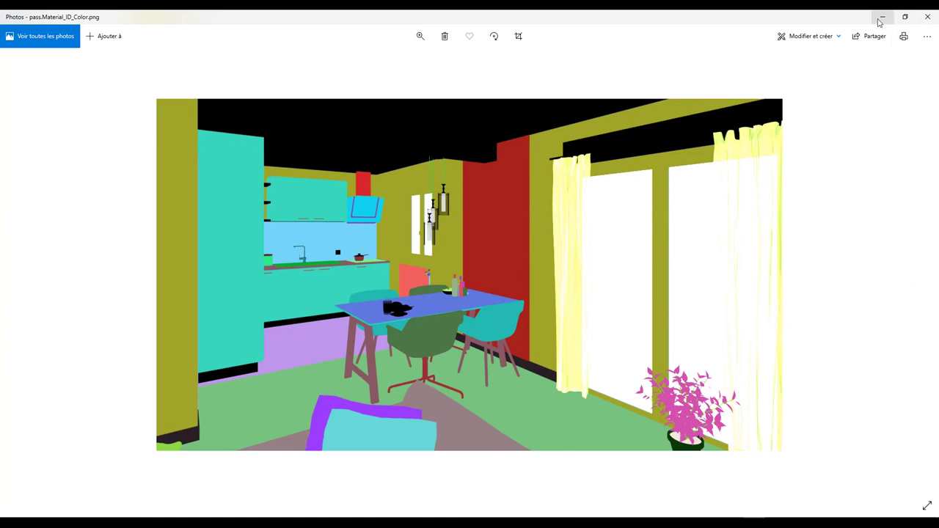
key("Left")
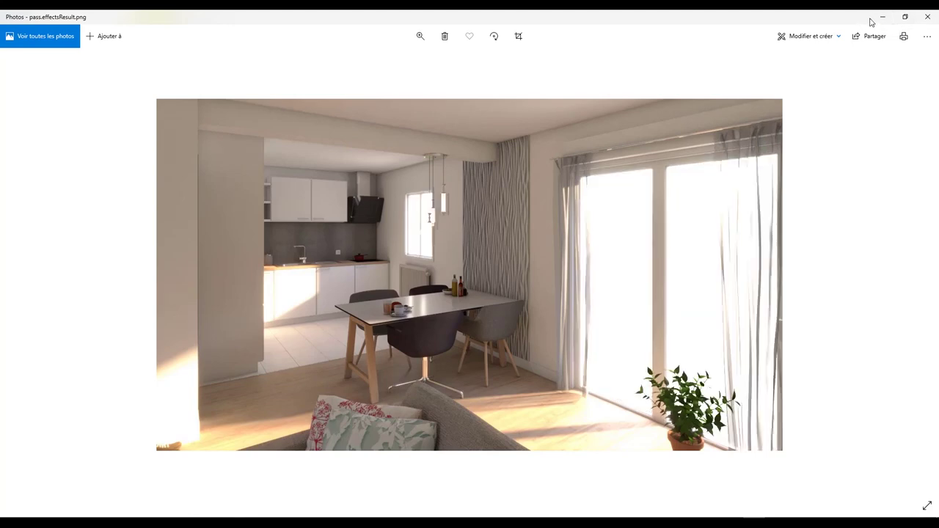
left_click(874, 18)
Drop pass.Material_ID_Color onto the pass.Denoiser document and commit it above Calque 0.
mouse_move(372, 132)
left_mouse_down()
mouse_move(378, 516)
mouse_move(498, 167)
left_mouse_up()
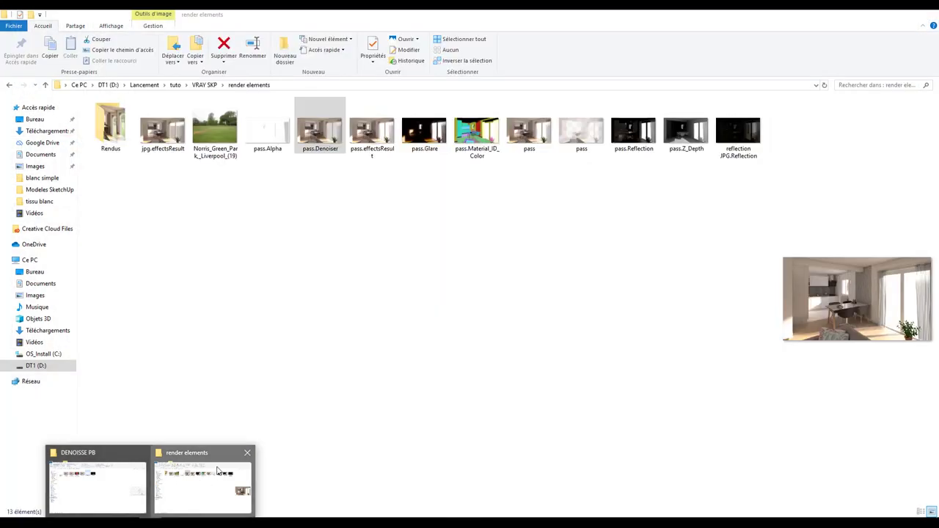
left_click(218, 470)
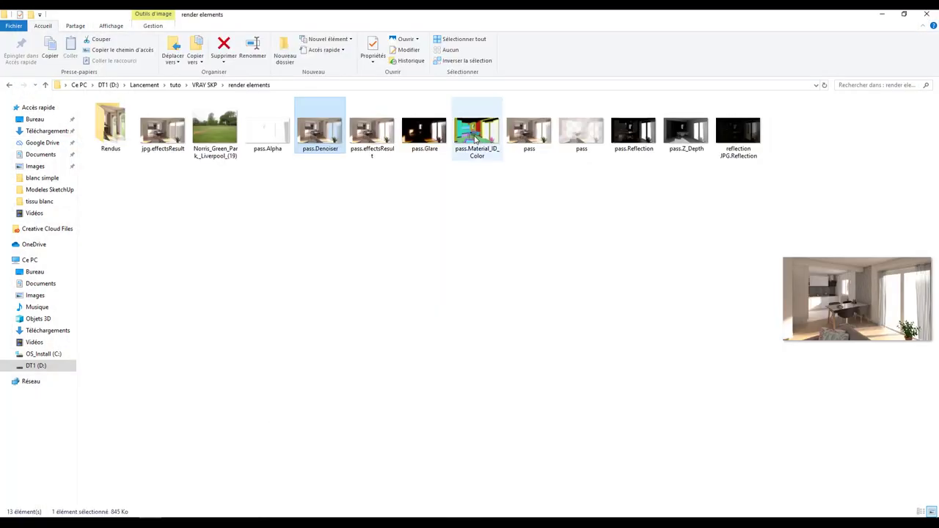
mouse_move(477, 132)
left_mouse_down()
mouse_move(376, 509)
mouse_move(423, 314)
left_mouse_up()
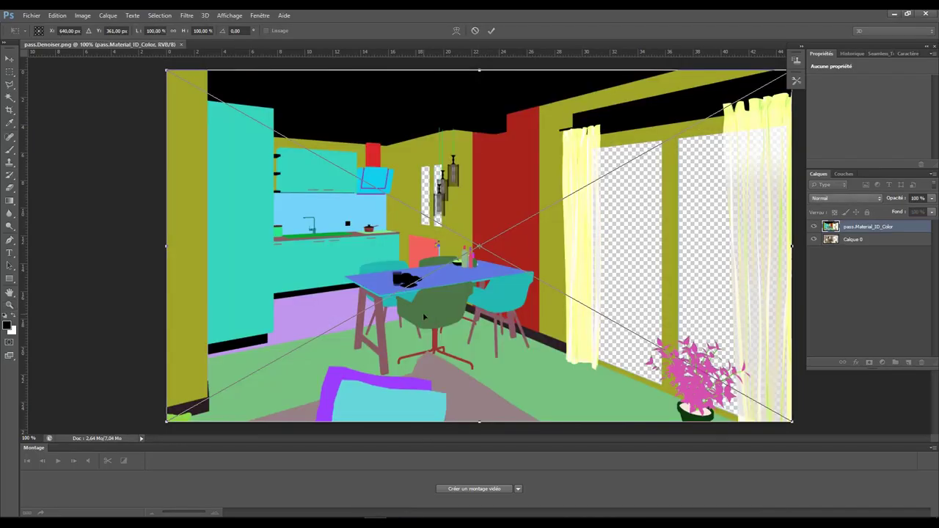
key("Return")
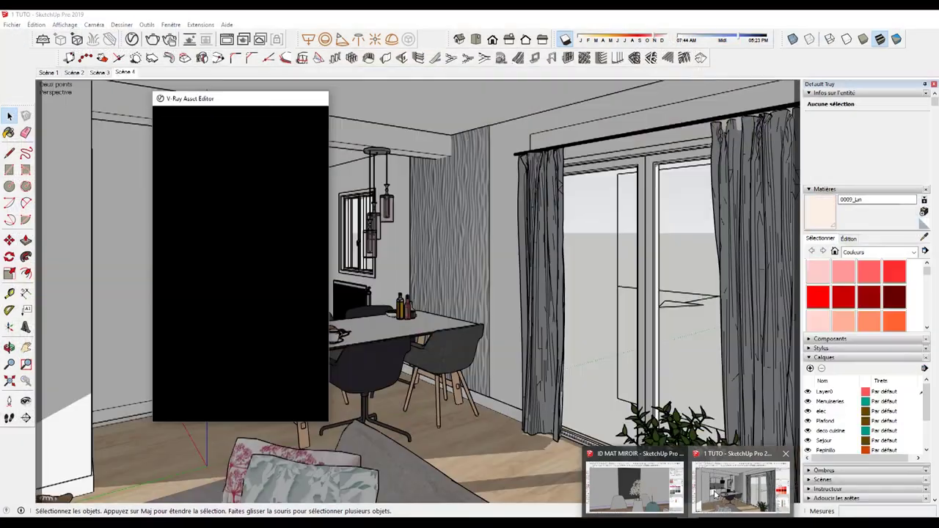
left_click(741, 486)
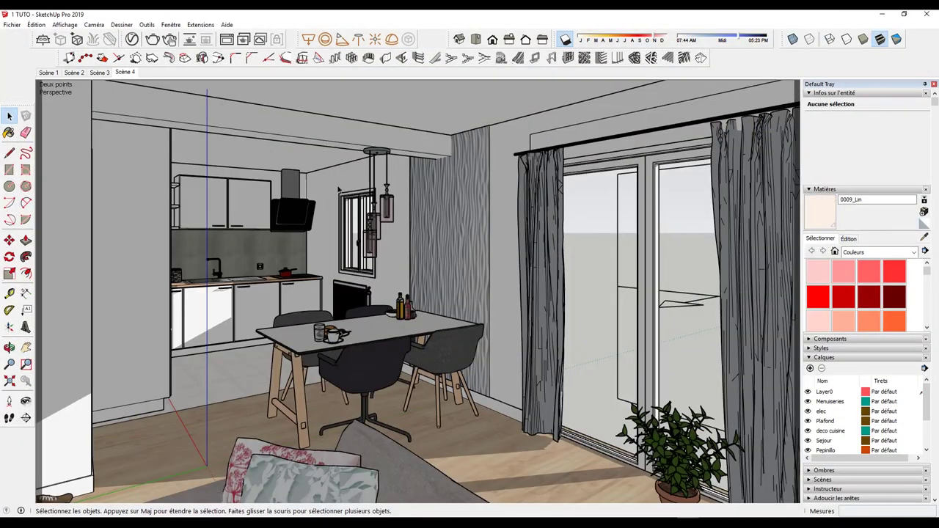
left_click(132, 38)
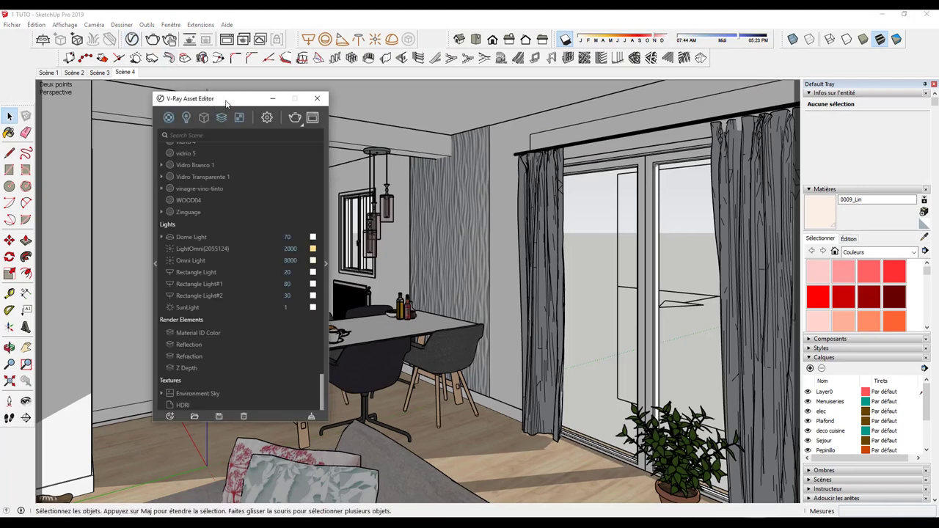
mouse_move(224, 103)
left_mouse_down()
mouse_move(231, 142)
mouse_move(204, 129)
left_mouse_up()
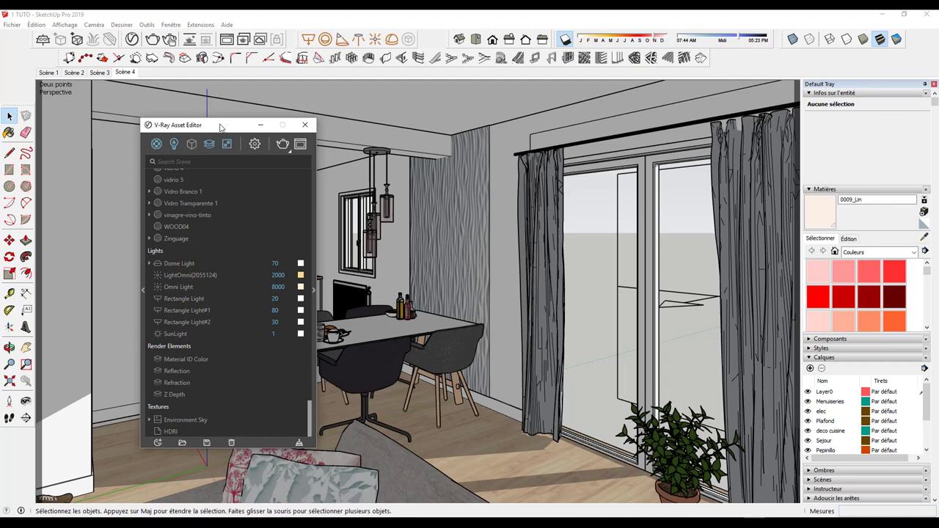
left_click(259, 126)
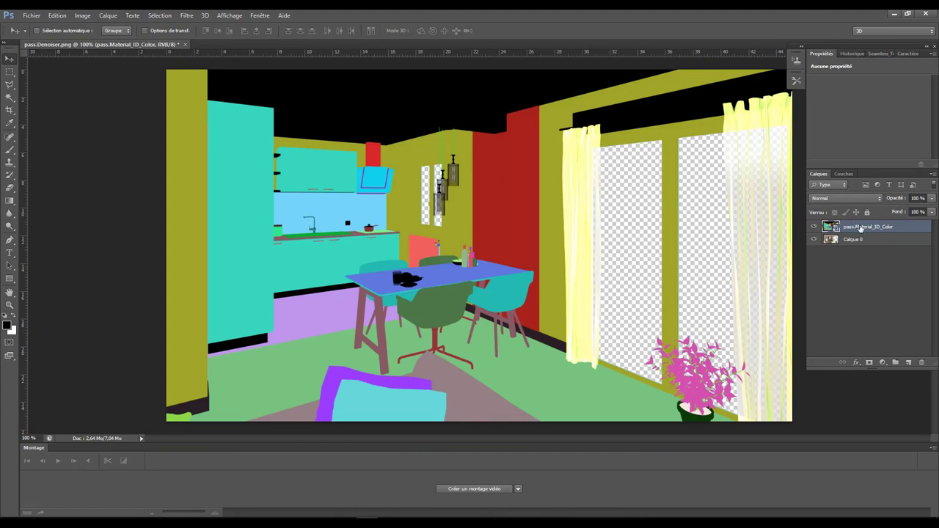
Magic-wand the cyan cabinets on the Material ID layer, hide that layer, and target Calque 0.
left_click(11, 99)
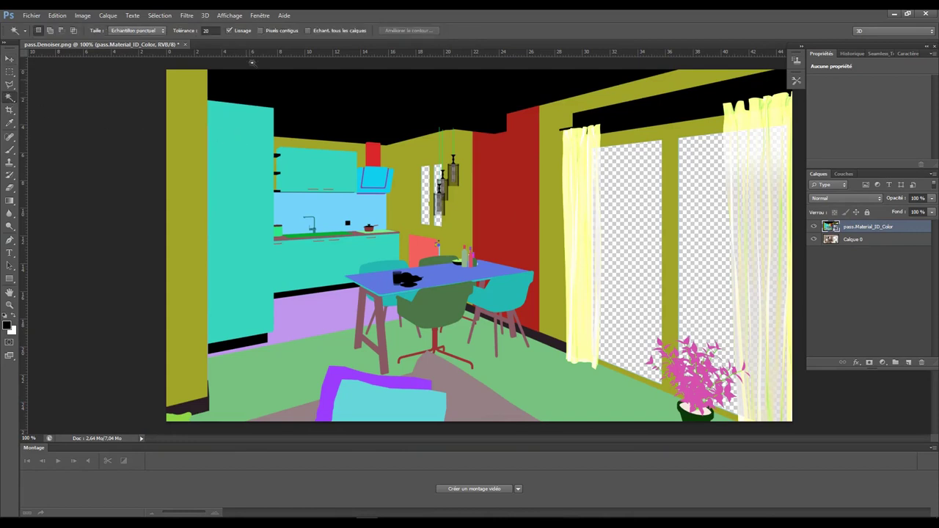
left_click(240, 164)
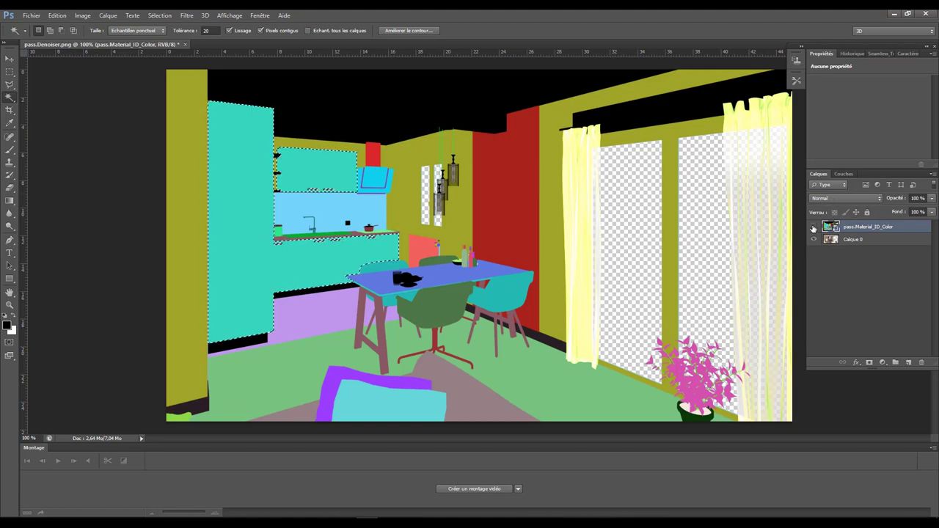
left_click(813, 227)
left_click(853, 242)
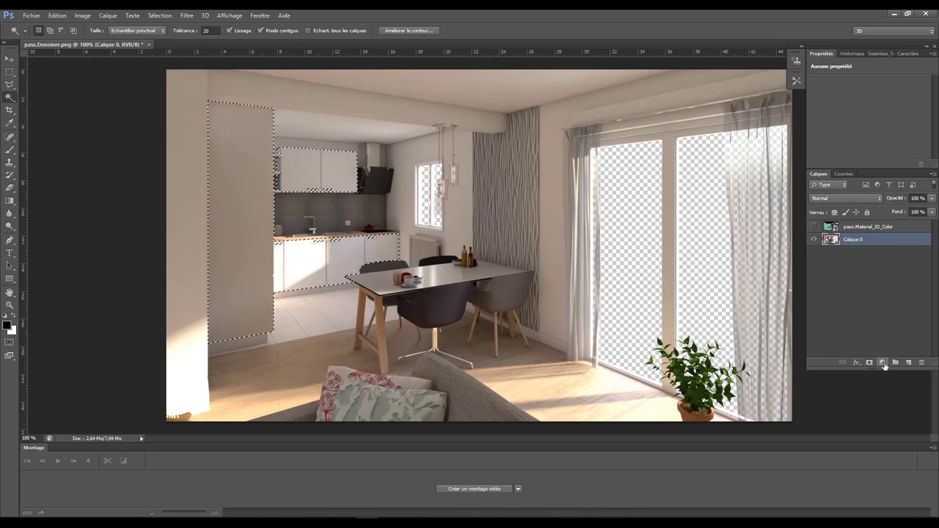
left_click(883, 363)
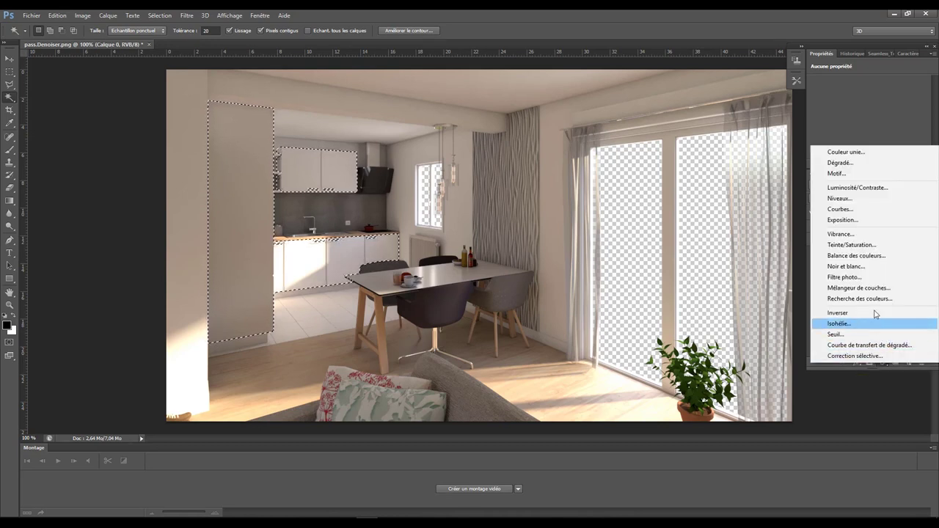
Add a Colour Balance layer pushing midtones and shadows toward red (+44), Yellow/Blue -18.
left_click(843, 258)
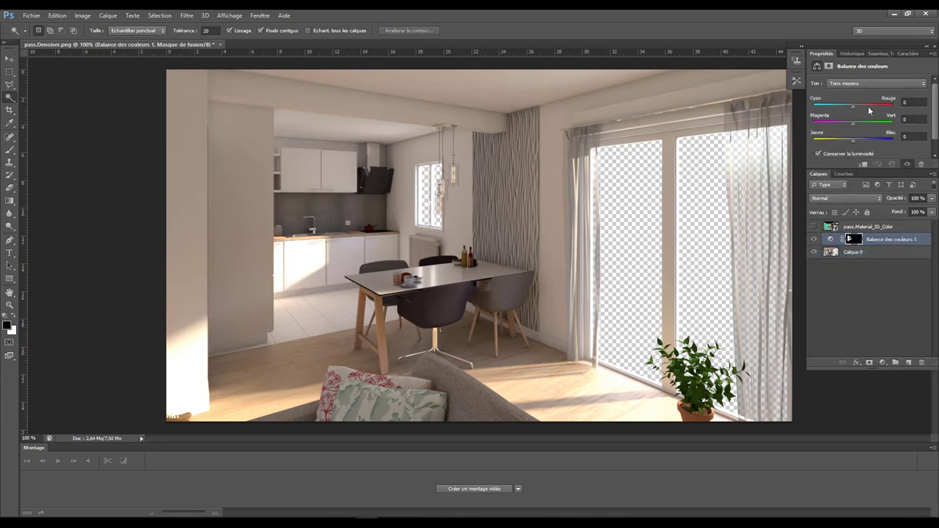
left_click_drag(852, 107, 887, 107)
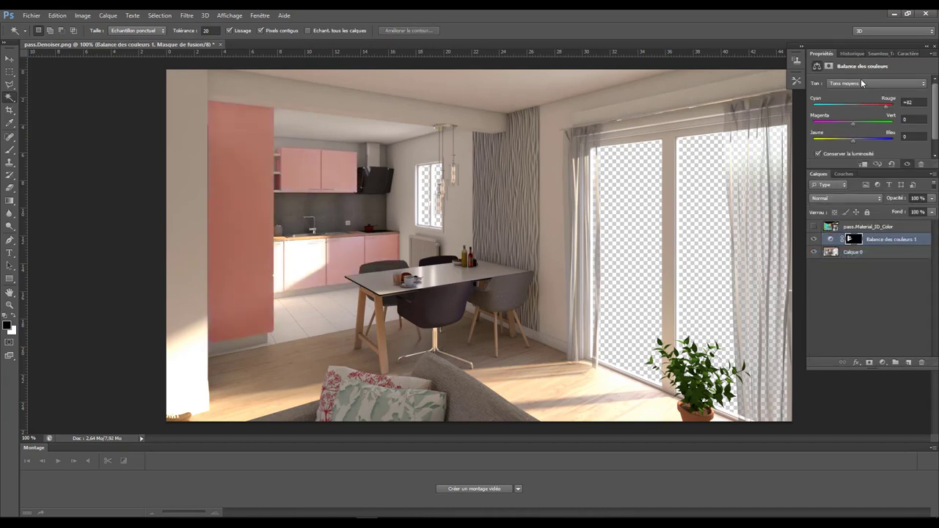
left_click(861, 85)
left_click(861, 94)
left_click_drag(852, 106, 871, 108)
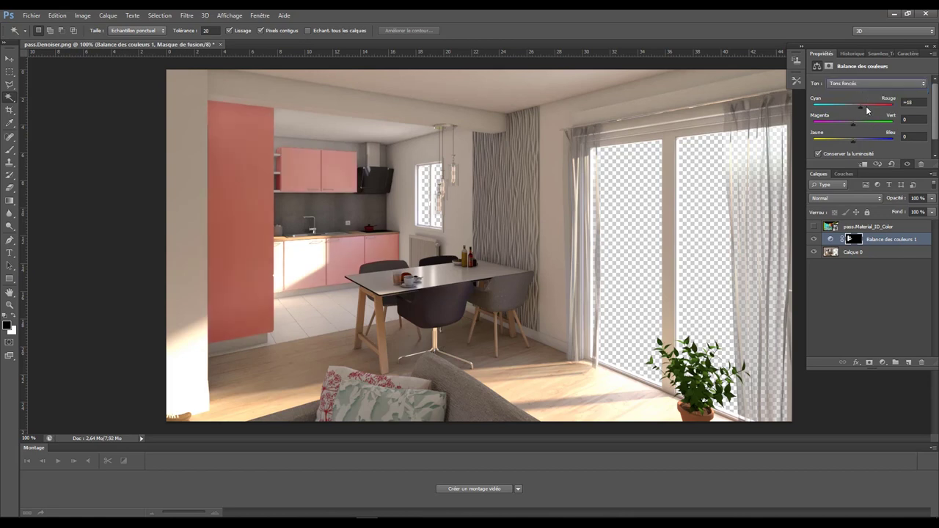
left_click_drag(852, 143, 846, 144)
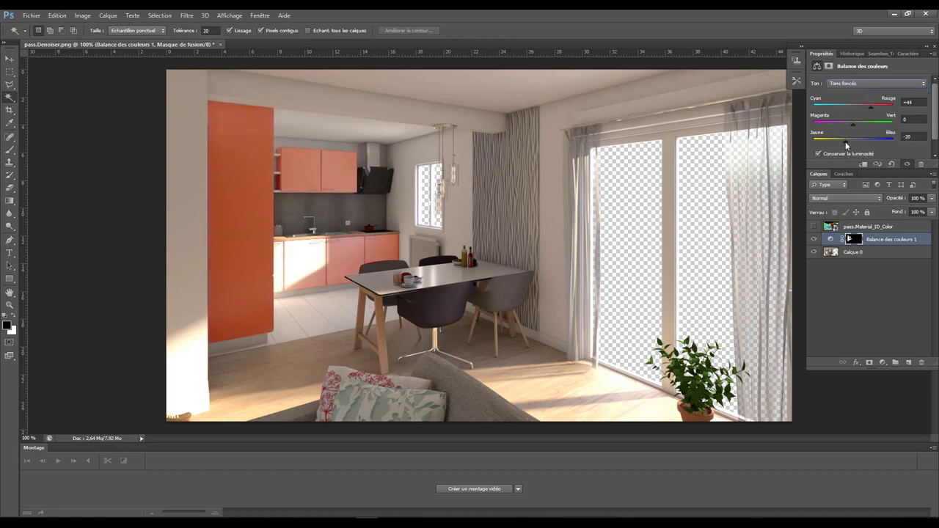
Toggle the Colour Balance layer on and off to compare the orange cabinets.
left_click(814, 240)
left_click(813, 240)
left_click(814, 240)
left_click(813, 240)
left_click(814, 240)
left_click(813, 240)
left_click(814, 240)
left_click(814, 239)
left_click(866, 228)
Select the dining table top from the Material ID pass, hide that layer, and target Calque 0.
left_click(814, 227)
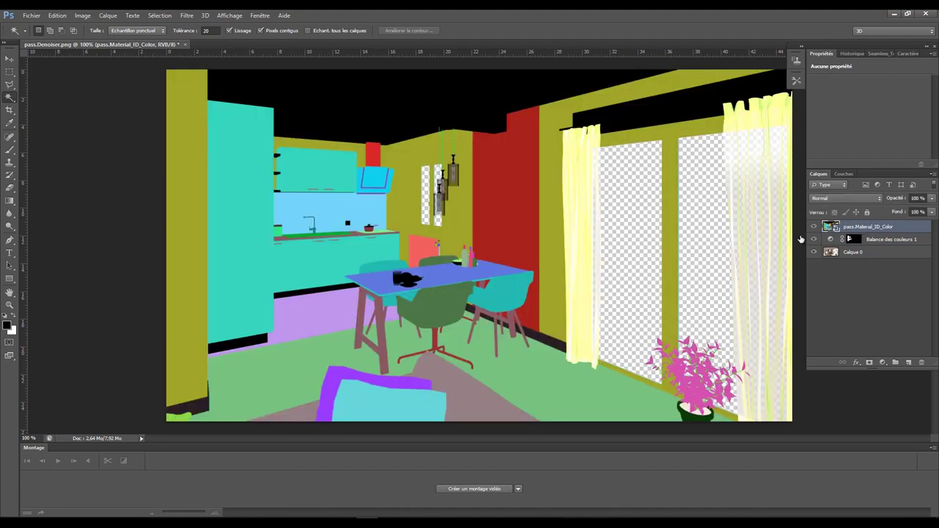
left_click(443, 278)
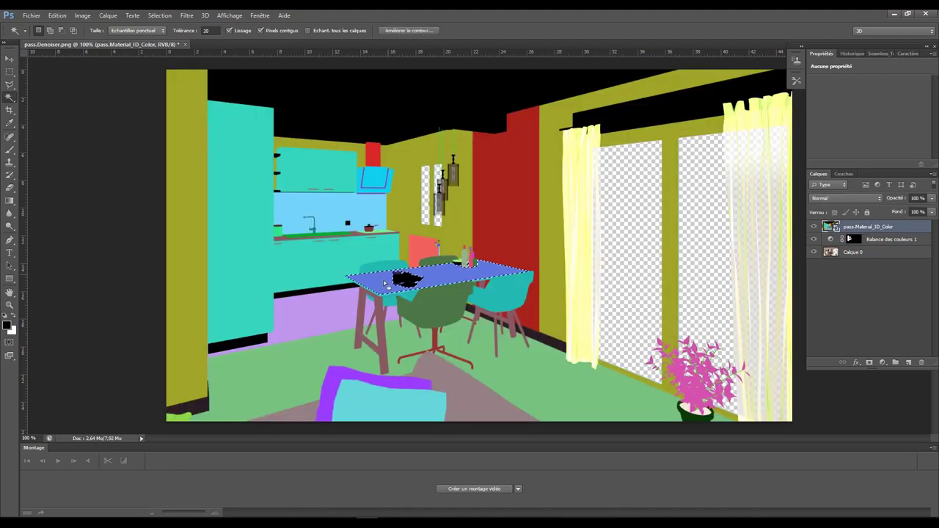
left_click(814, 227)
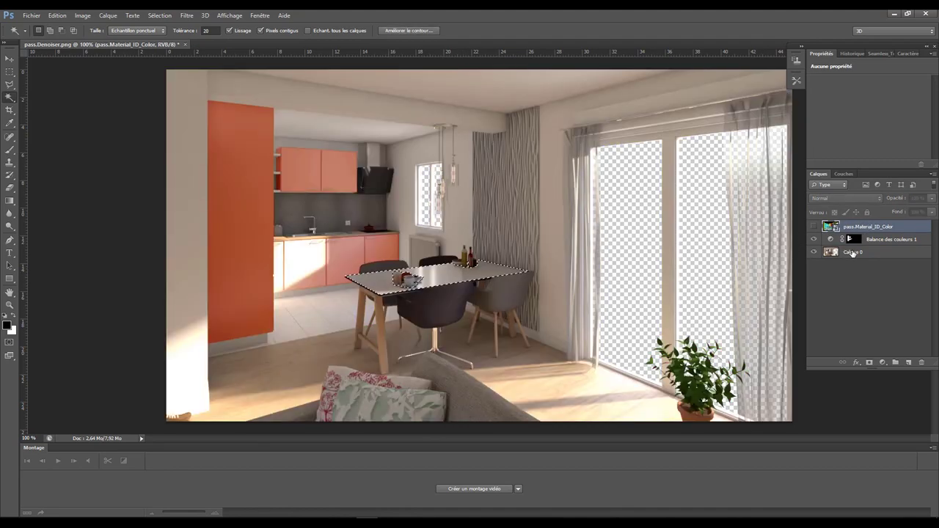
left_click(851, 251)
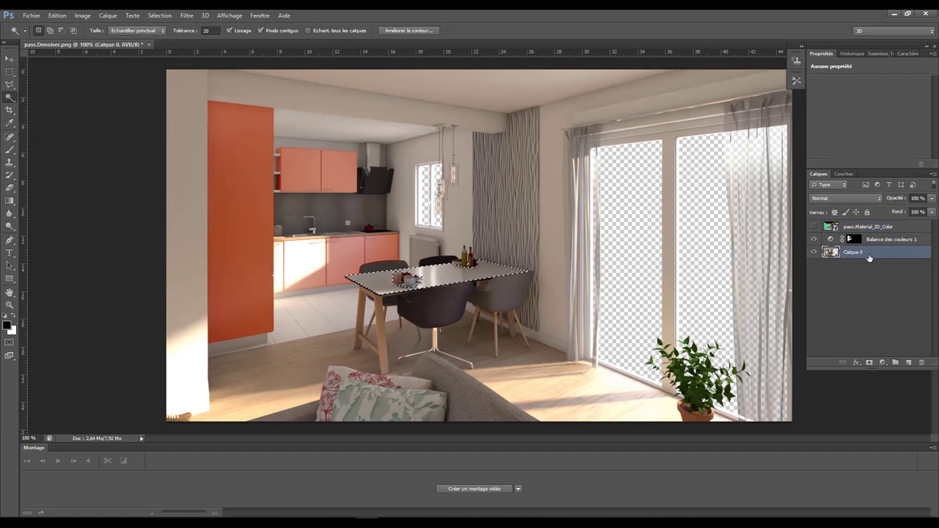
left_click(883, 363)
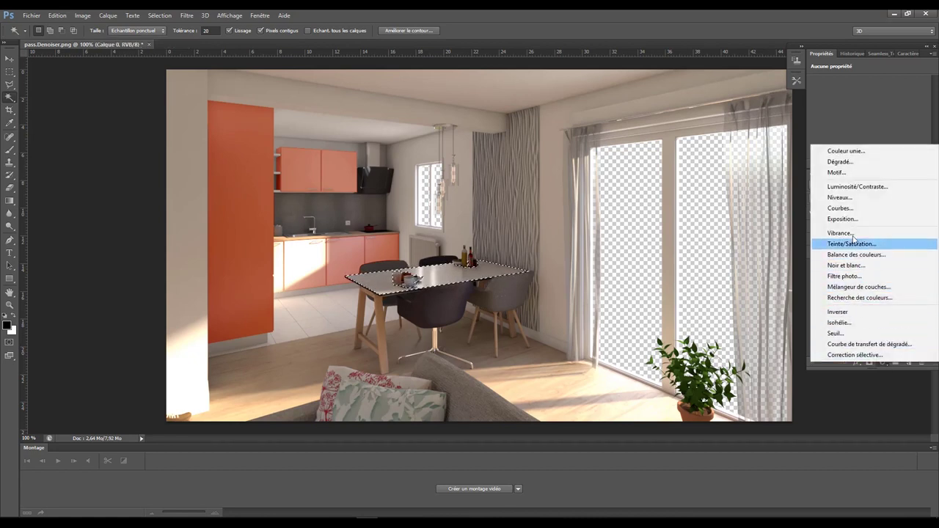
Add a Levels layer darkening the table's midtones, then toggle adjustments to compare.
left_click(841, 200)
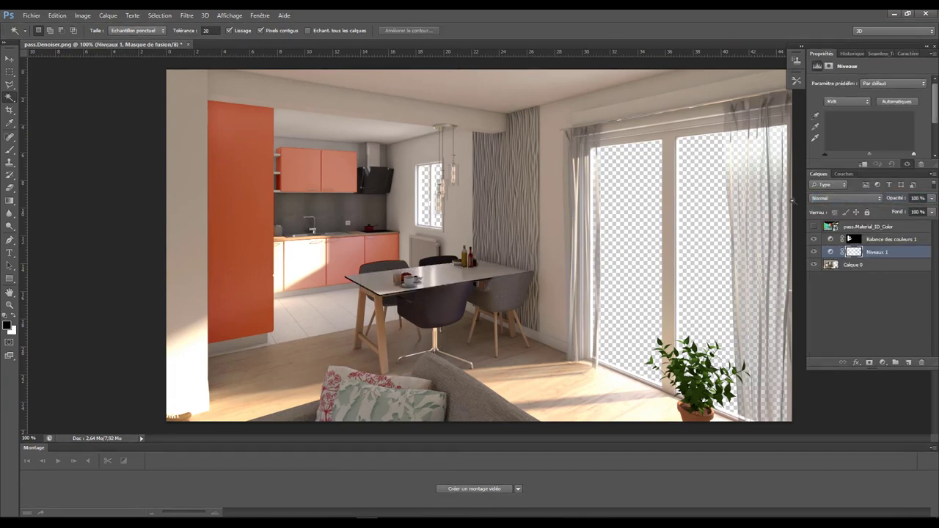
left_click_drag(867, 155, 894, 158)
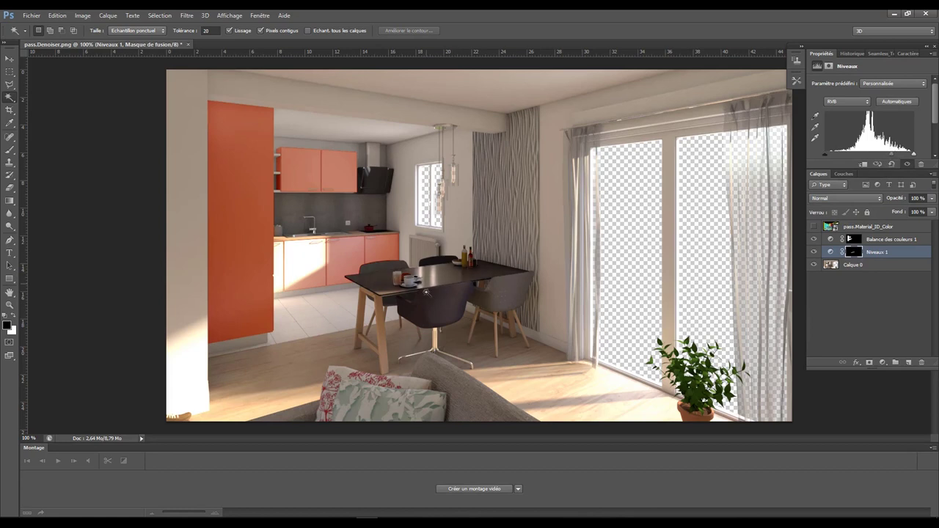
left_click(813, 252)
left_click(813, 239)
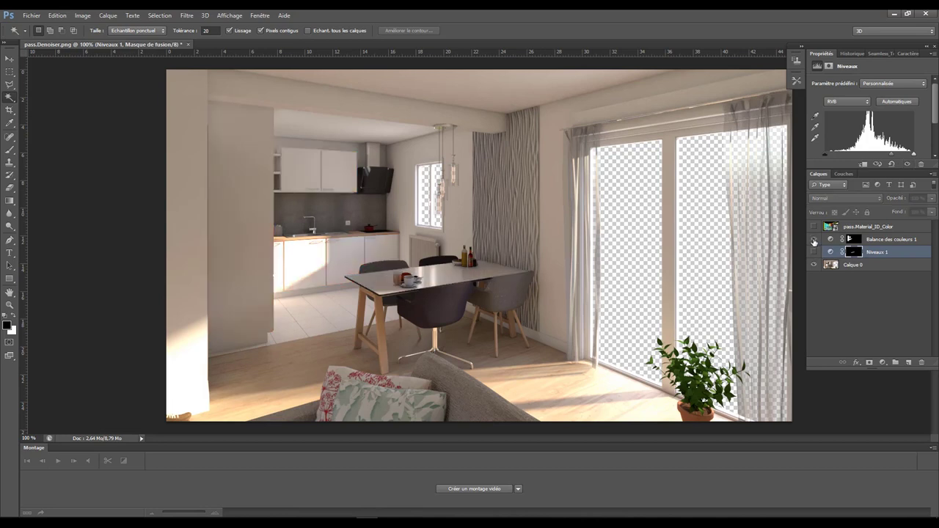
left_click(813, 239)
left_click(813, 252)
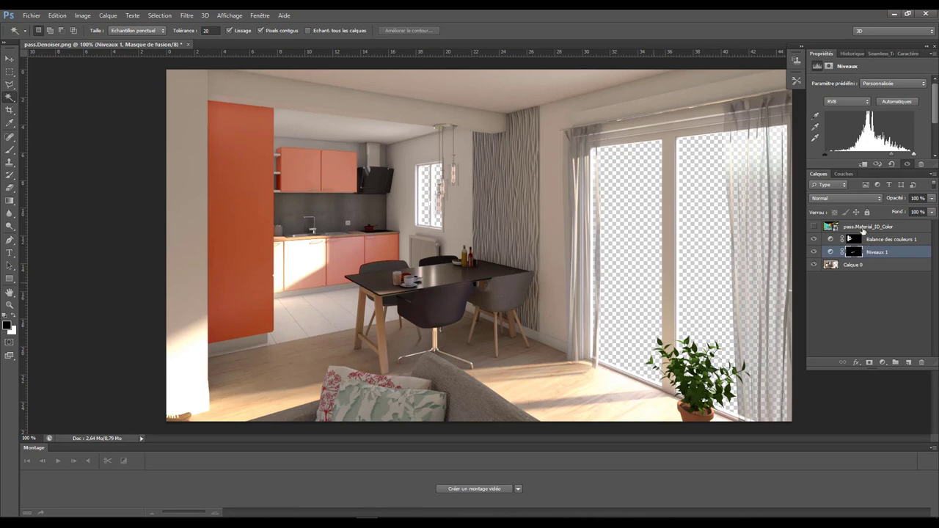
Open the adjustment layer list and dismiss it without adding anything.
left_click(881, 364)
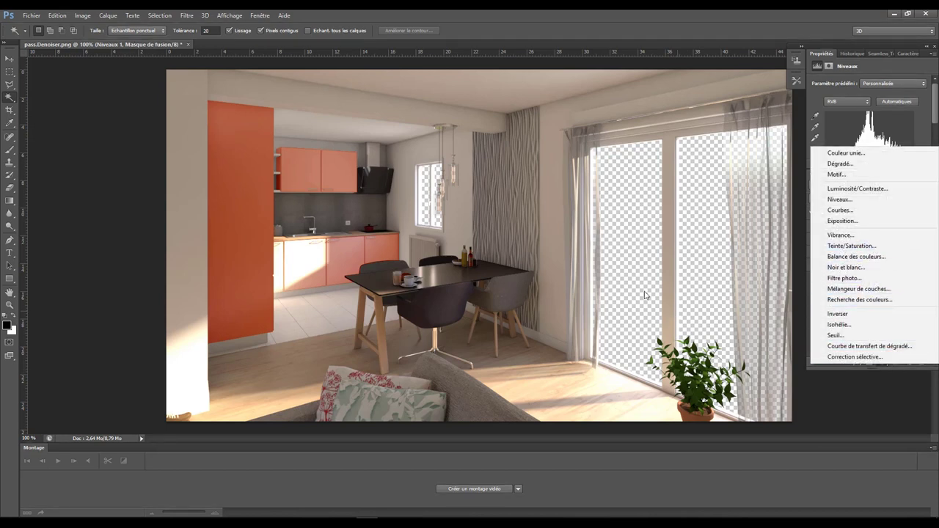
left_click(10, 59)
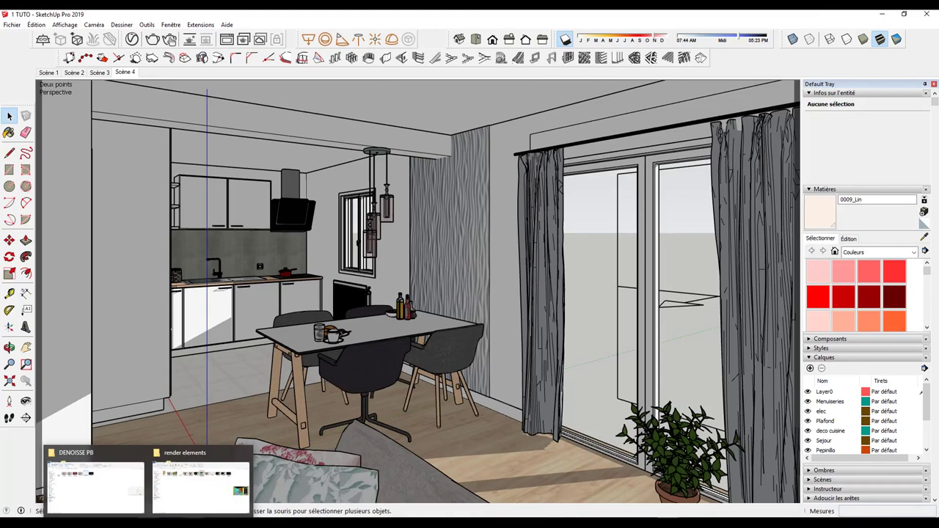
Bring up the ID MAT MIROIR model and review its Scène 2 and Scène 1 views.
left_click(614, 486)
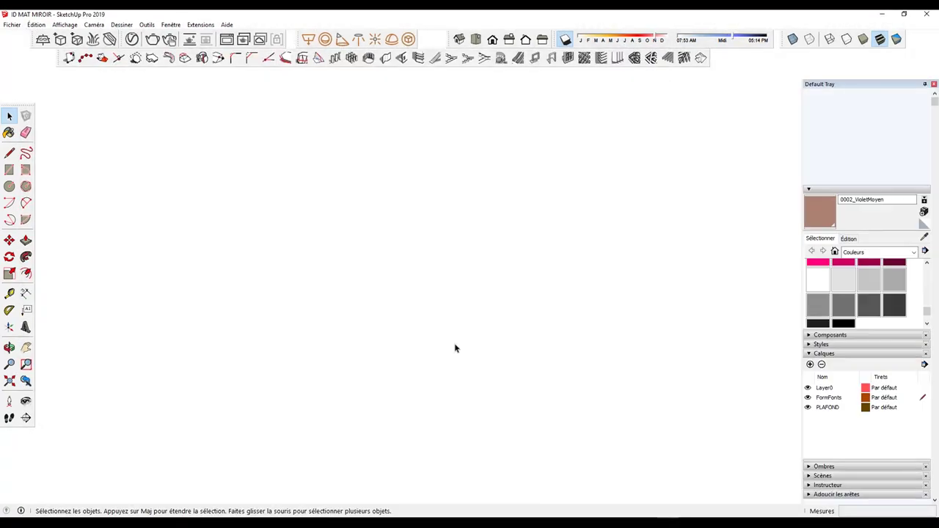
left_click(77, 73)
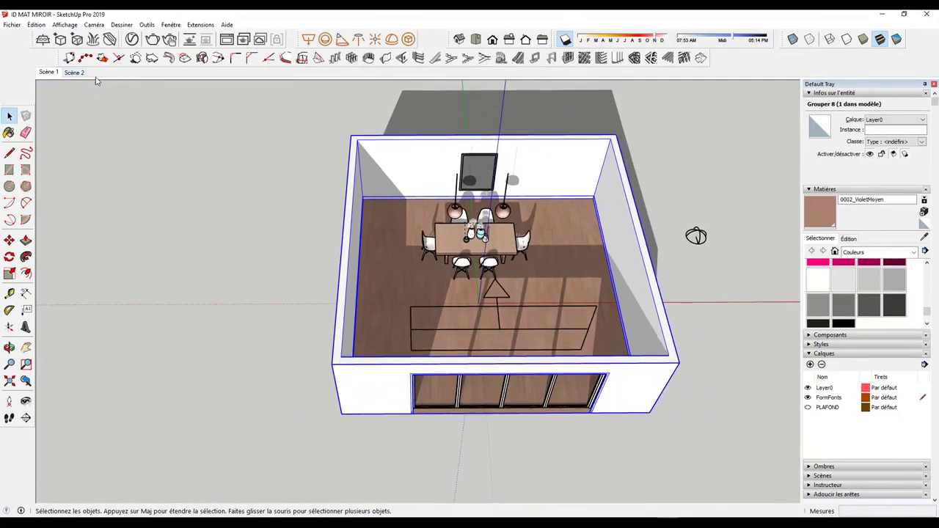
left_click(48, 72)
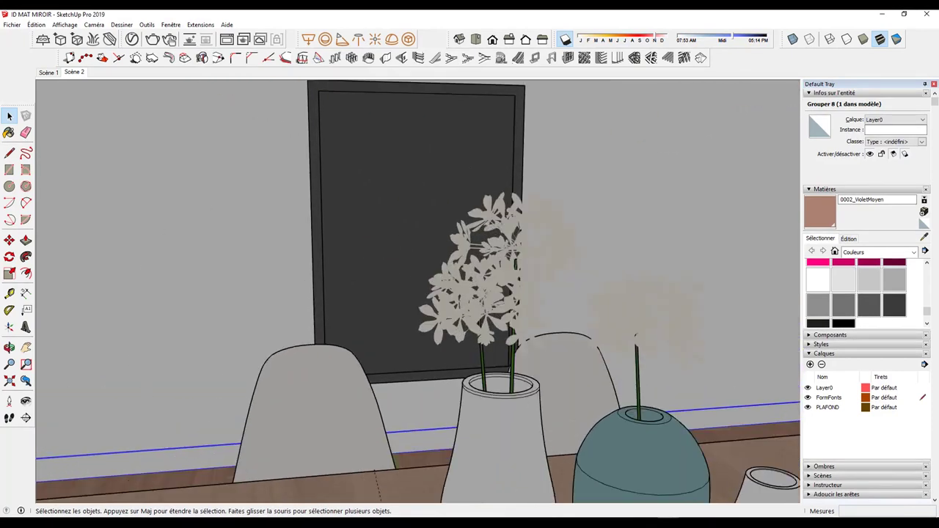
Open DENOISE ID.png in Photoshop and zoom in on the mirror to inspect noise.
left_click(127, 490)
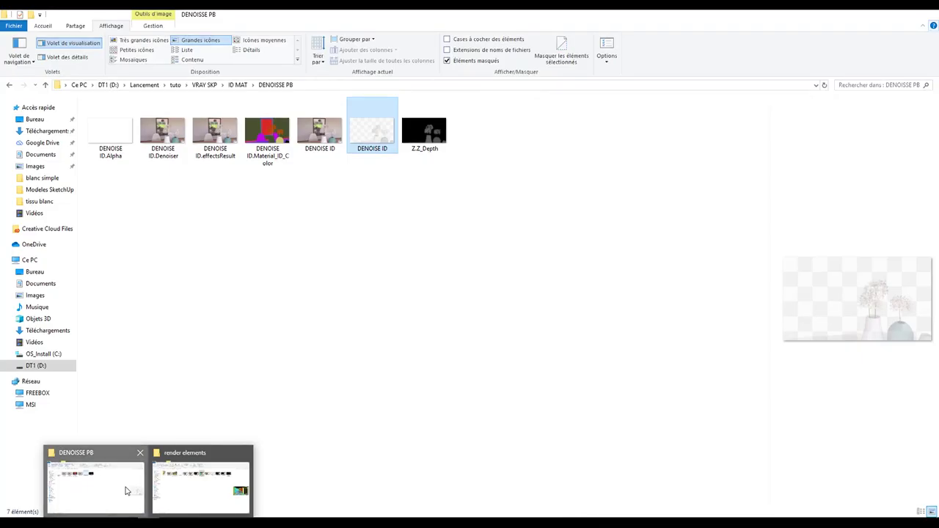
left_click(127, 490)
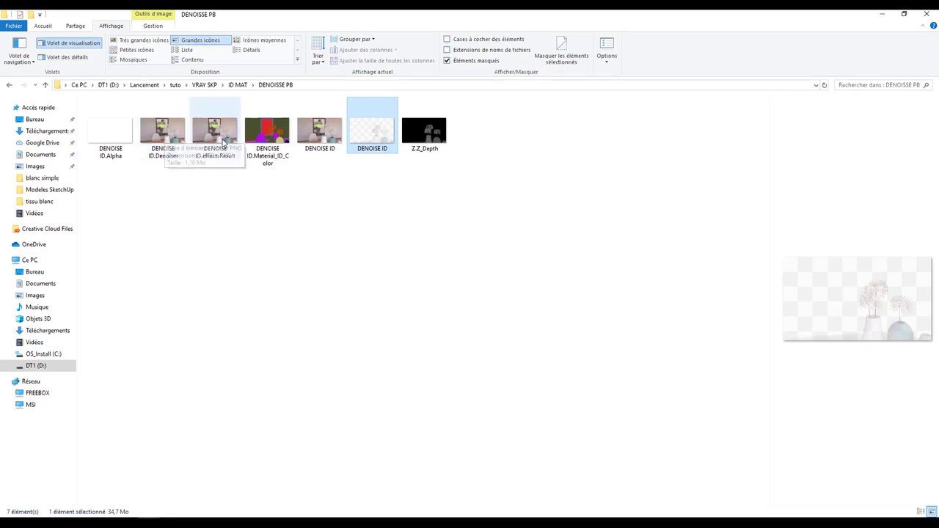
mouse_move(330, 141)
left_mouse_down()
mouse_move(365, 319)
mouse_move(513, 55)
mouse_move(517, 32)
left_mouse_up()
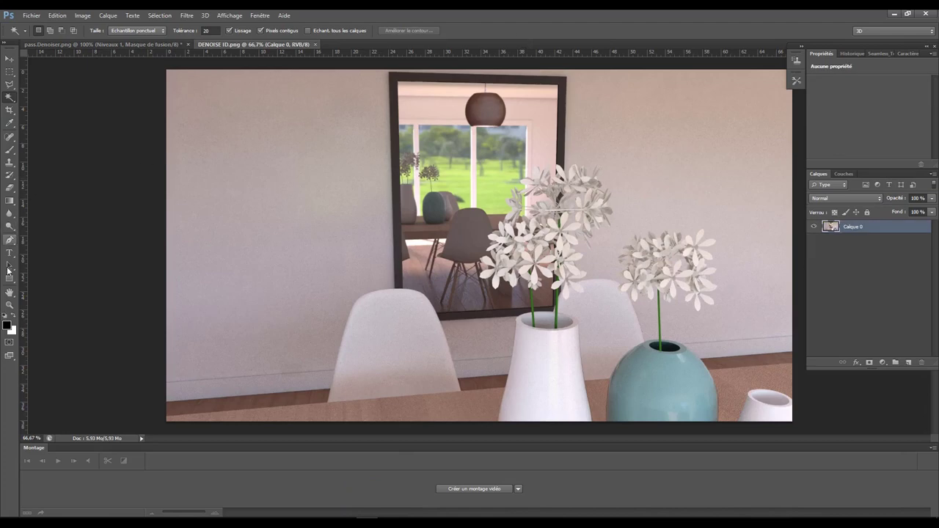
left_click(9, 304)
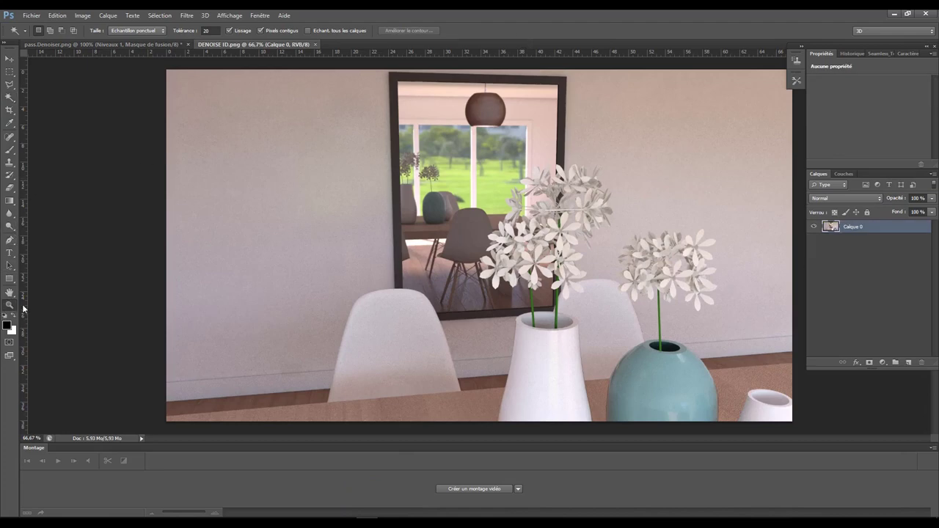
left_click_drag(415, 280, 427, 266)
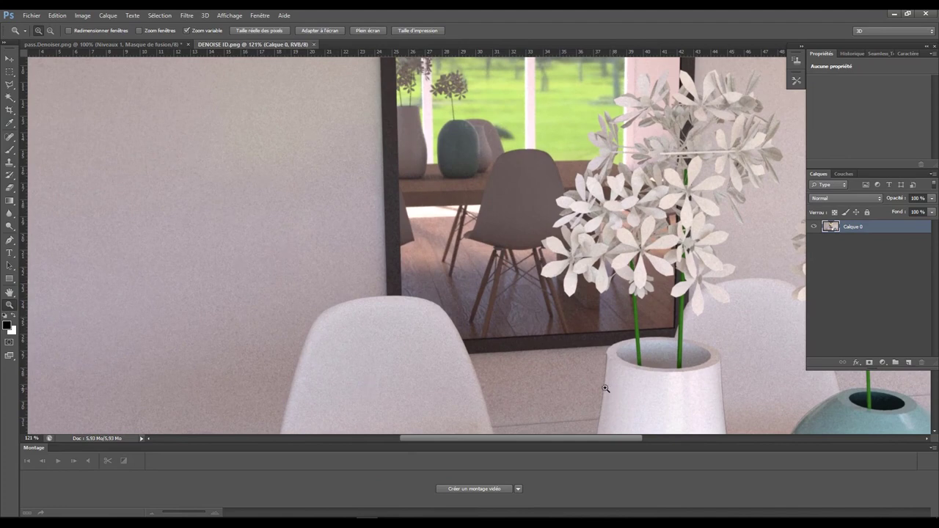
left_click_drag(286, 300, 233, 432)
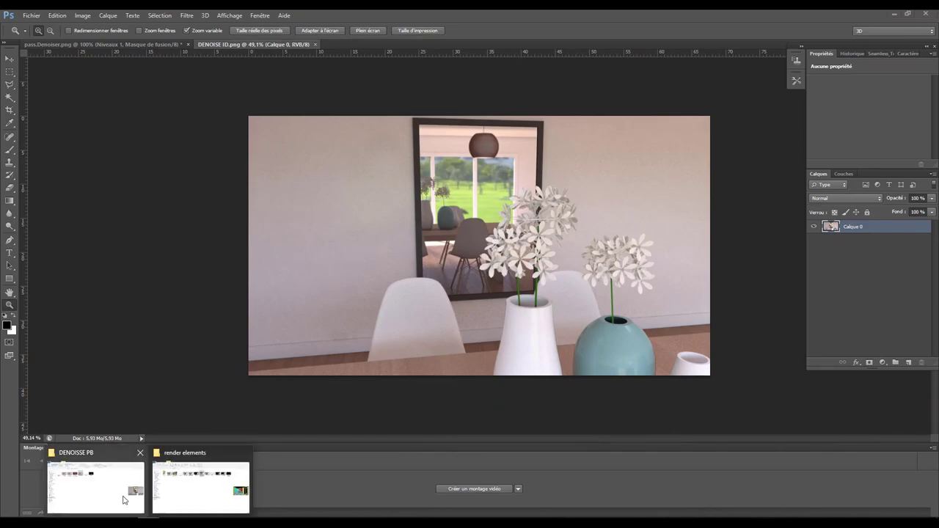
Place the DENOISE ID.Denoiser pass as a layer and toggle it to compare.
left_click(123, 498)
mouse_move(163, 132)
left_mouse_down()
mouse_move(369, 506)
mouse_move(420, 272)
left_mouse_up()
key("Return")
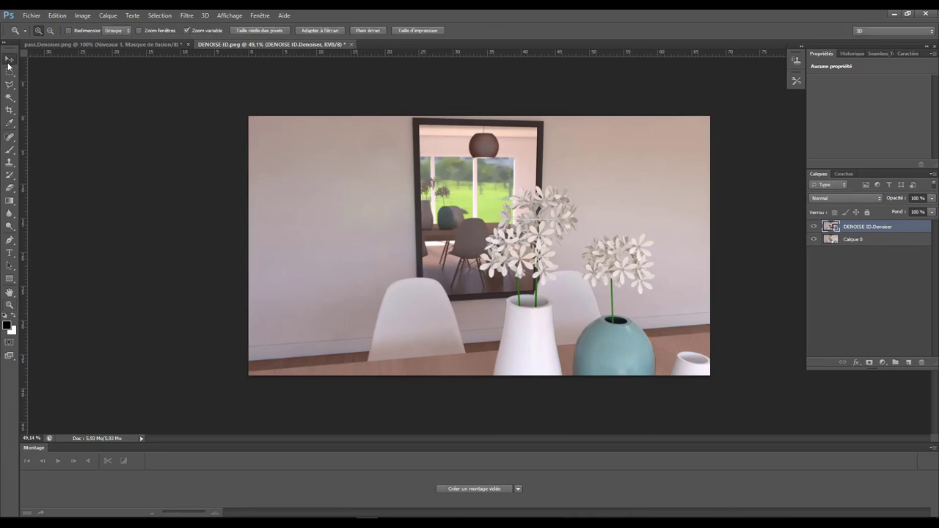
left_click(814, 228)
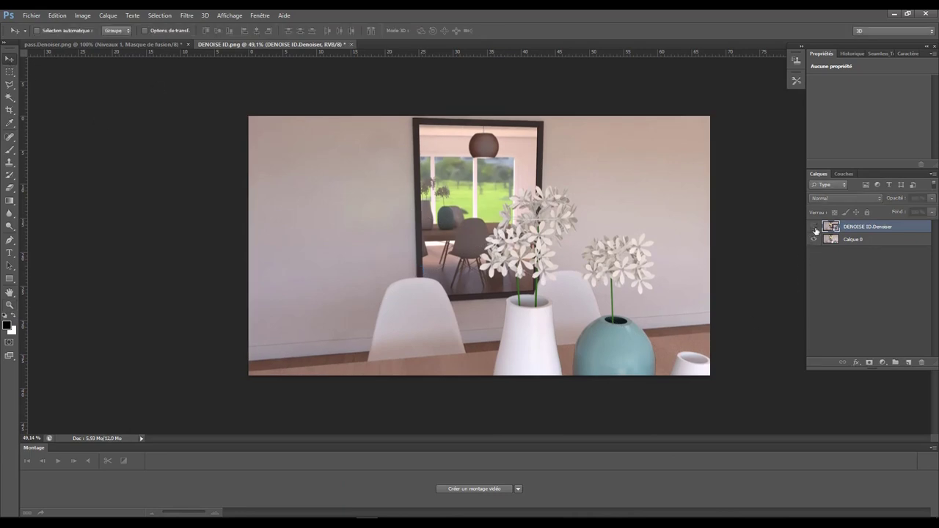
left_click(814, 227)
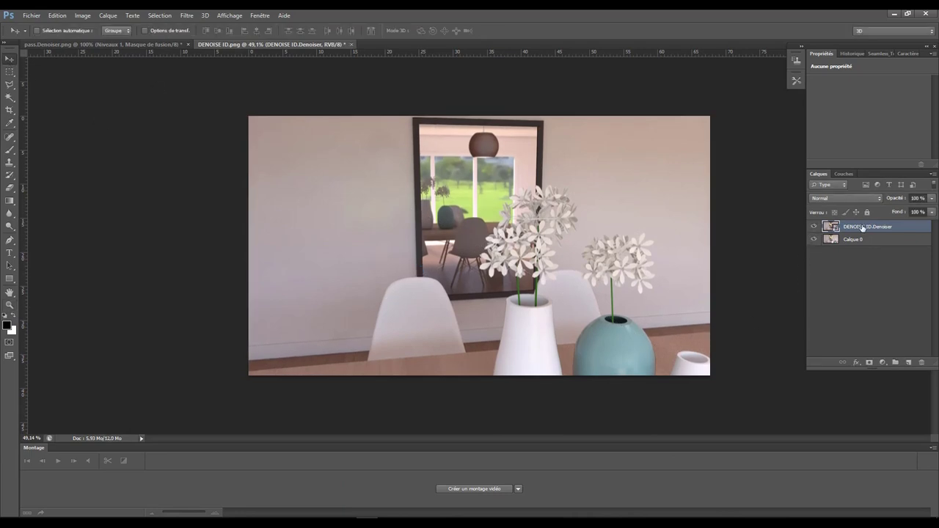
left_click(814, 227)
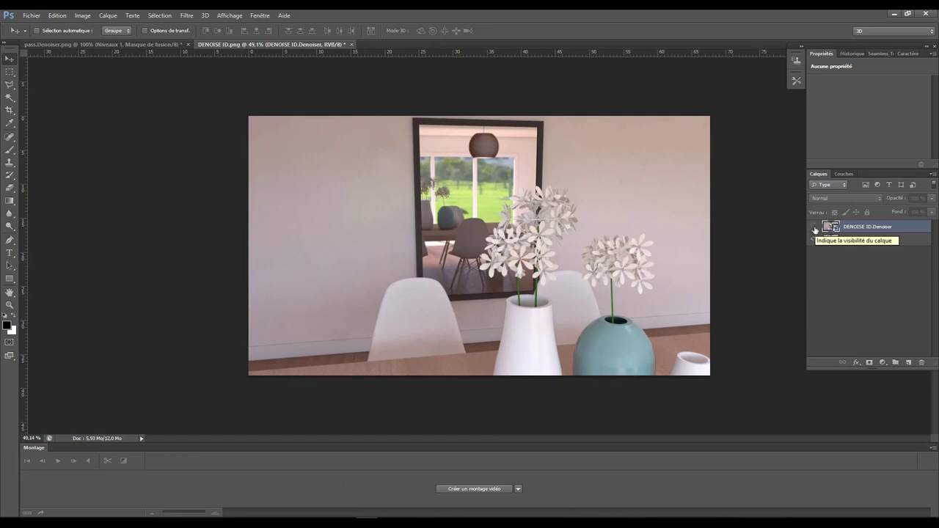
Zoom in on the wall and mirror and compare the Denoiser layer on and off.
left_click(10, 305)
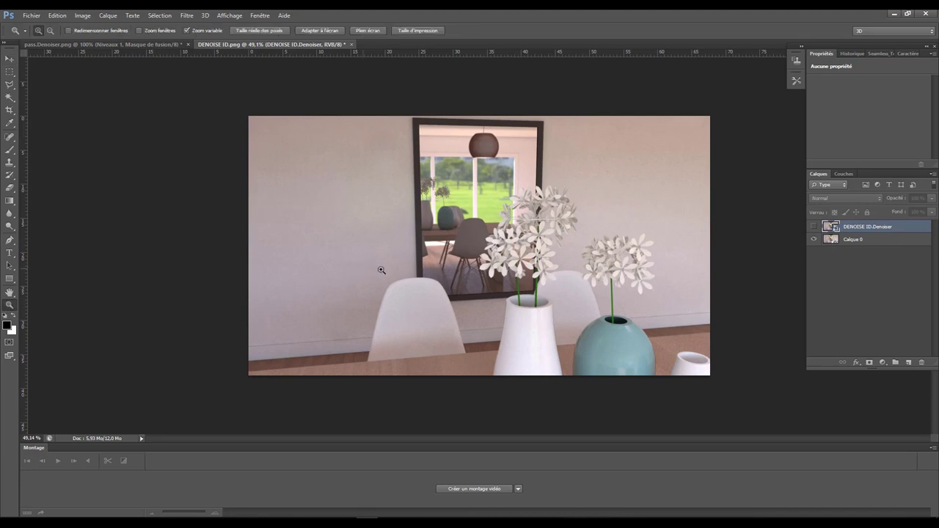
left_click(390, 270)
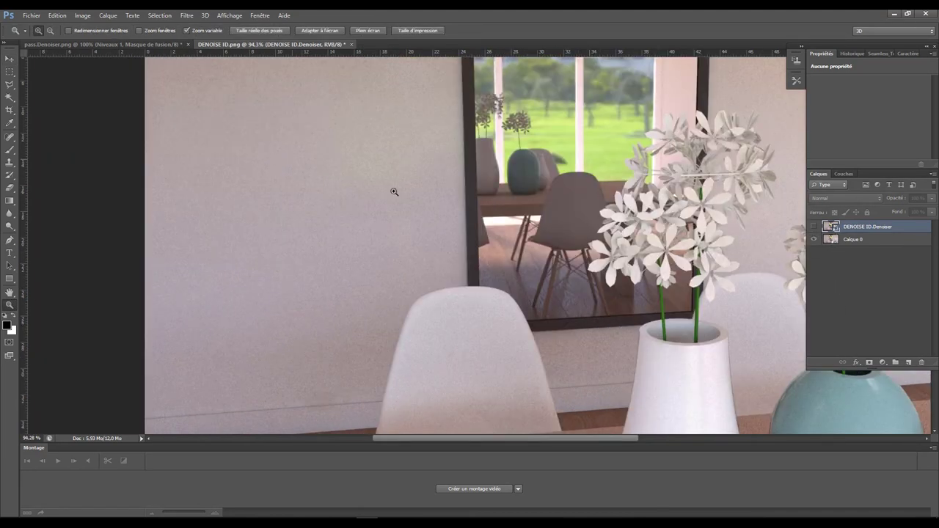
left_click(814, 230)
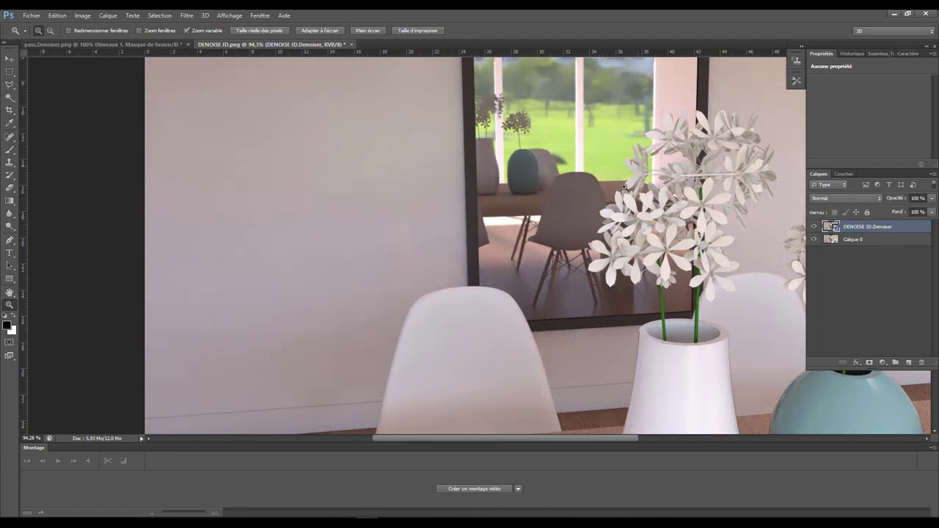
left_click(814, 227)
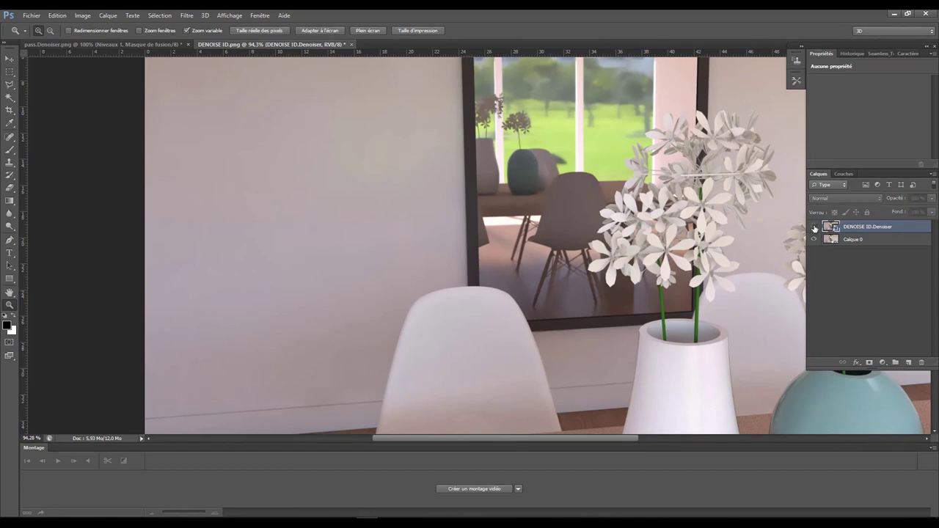
left_click(814, 228)
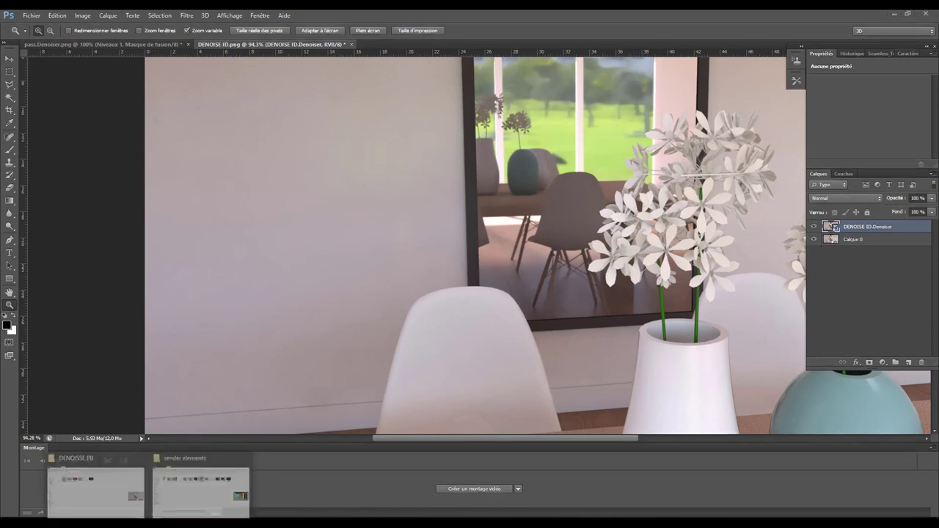
Place the DENOISE ID.Material_ID_Color pass on top and align it with the render.
left_click(180, 495)
mouse_move(270, 147)
left_mouse_down()
mouse_move(364, 505)
mouse_move(161, 336)
left_mouse_up()
left_click_drag(105, 337, 635, 333)
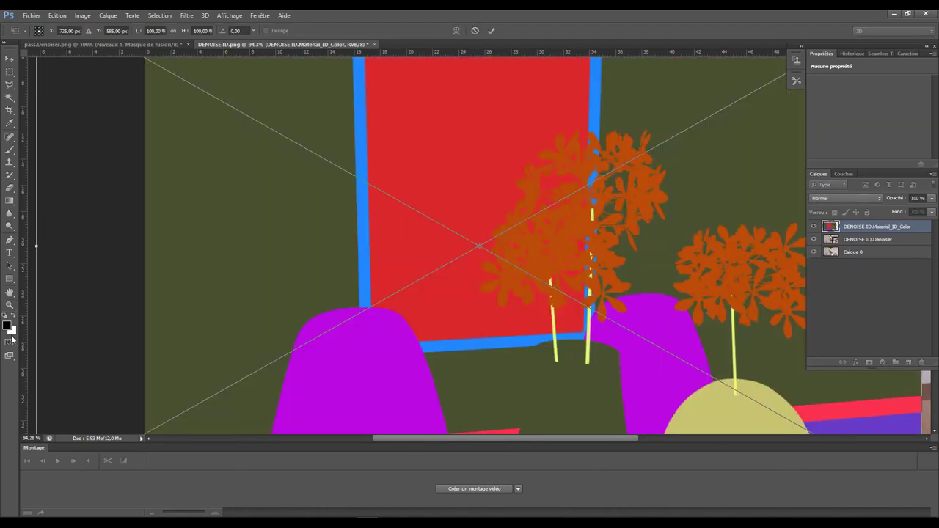
left_click(9, 304)
scroll(371, 299, "down", 3)
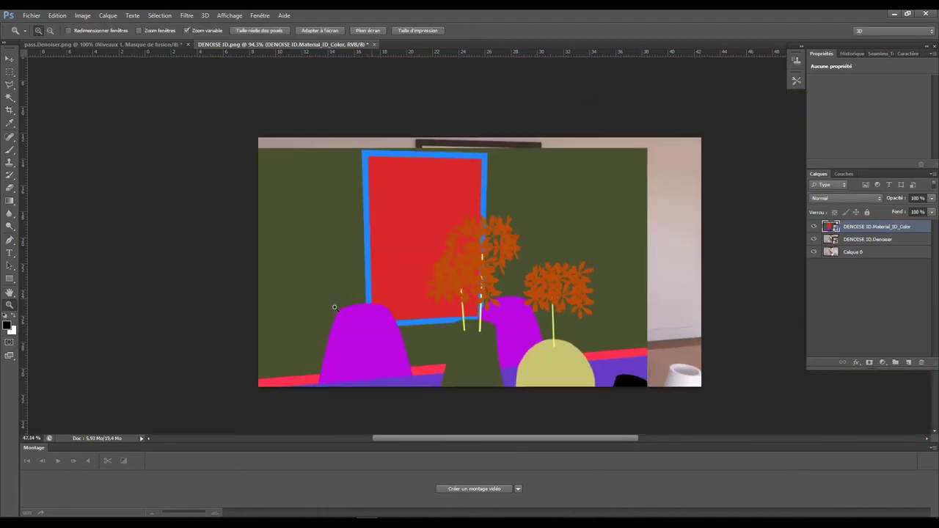
left_click(9, 59)
mouse_move(428, 247)
left_mouse_down()
mouse_move(483, 240)
mouse_move(468, 245)
left_mouse_up()
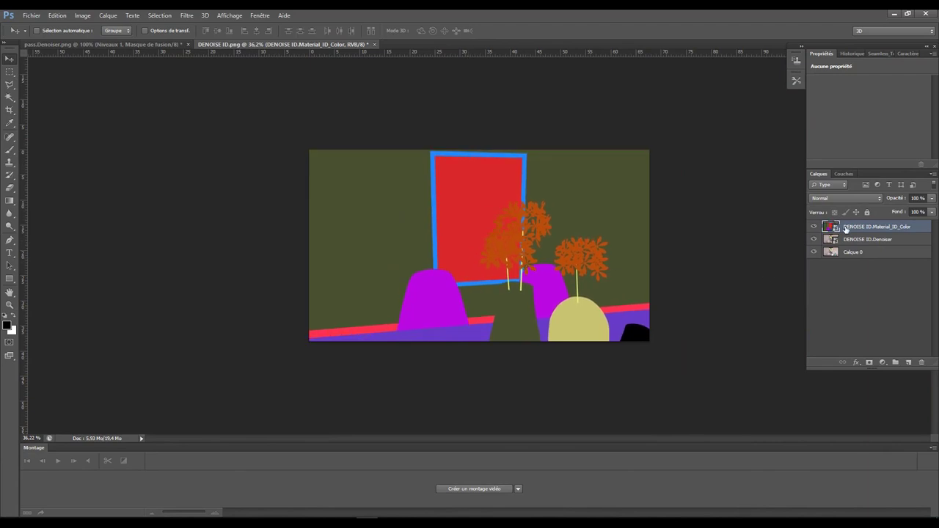
Magic-wand the red mirror area on the ID layer, then zoom in on the mirror and flowers.
left_click(10, 97)
left_click(473, 197)
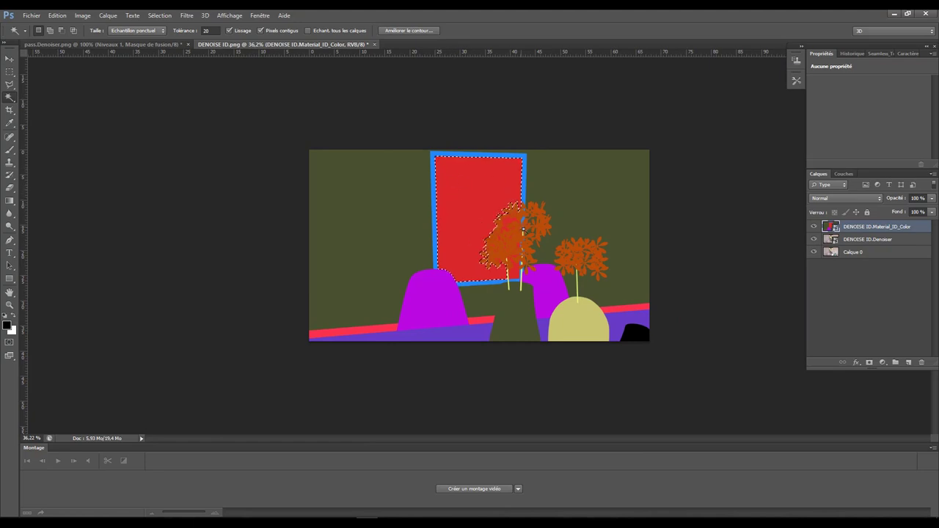
key("ctrl+d")
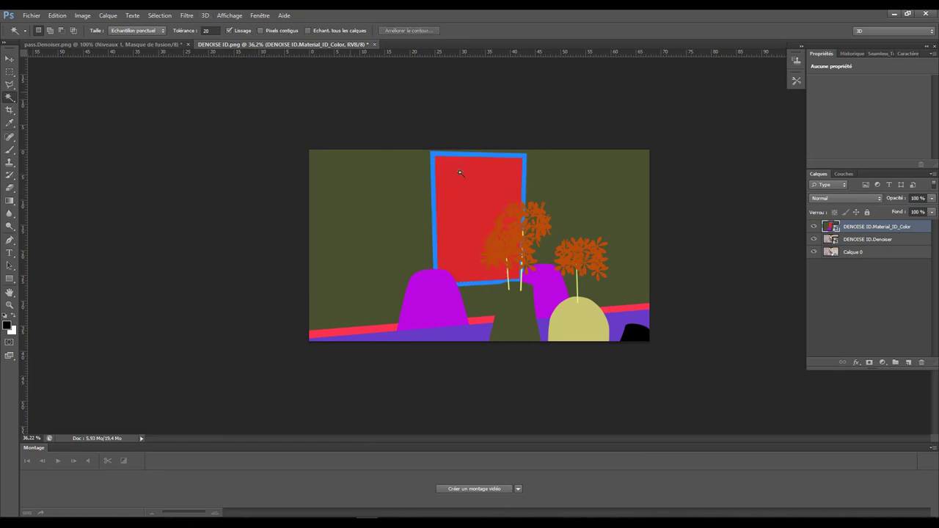
left_click(460, 210)
key("z")
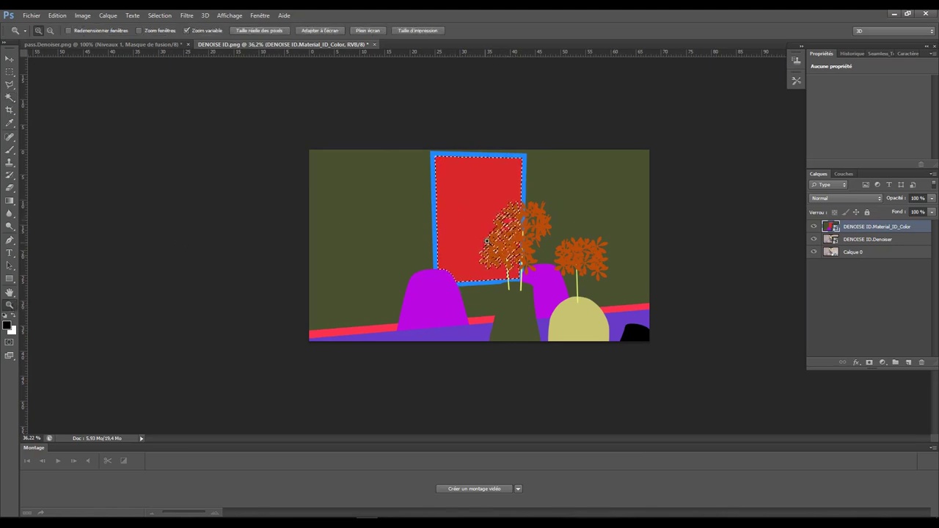
left_click_drag(487, 240, 534, 223)
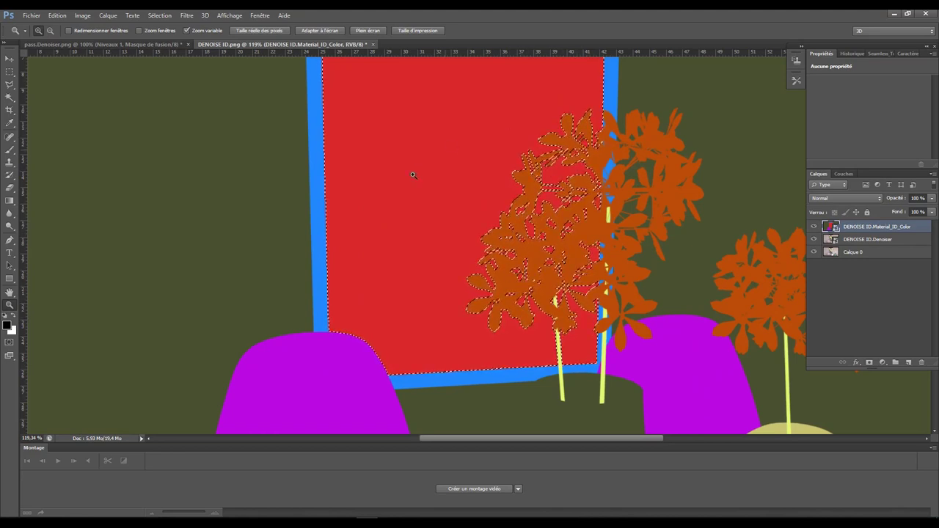
Hide the Material_ID_Color layer and add a mirror-selection layer mask to DENOISE ID.Denoiser.
left_click(813, 226)
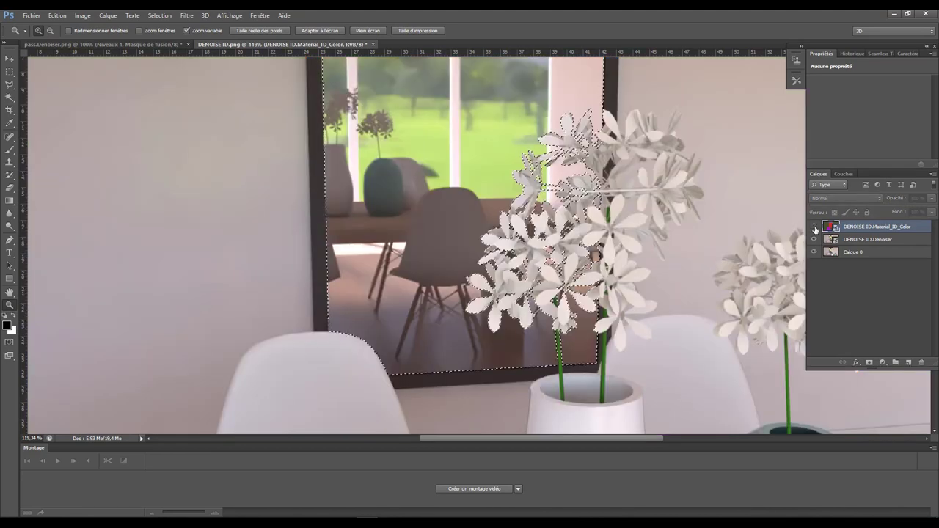
left_click(858, 240)
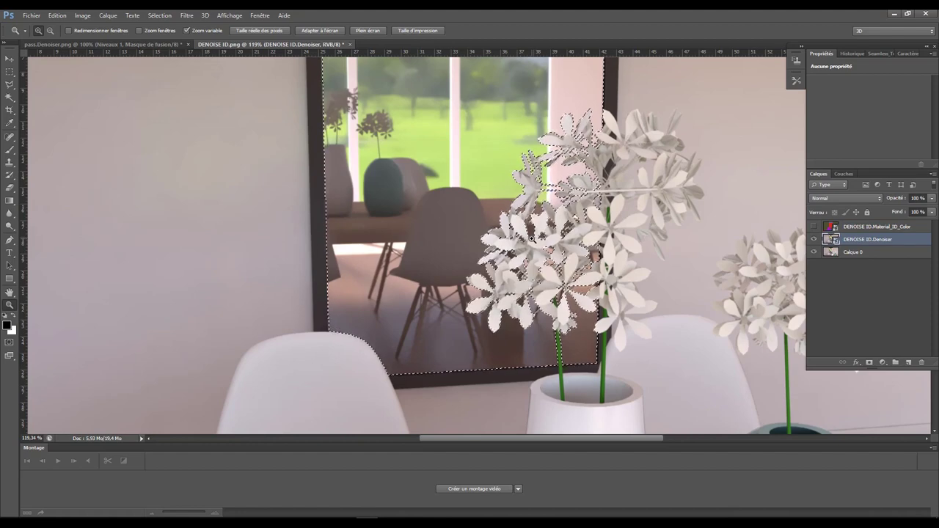
left_click(869, 362)
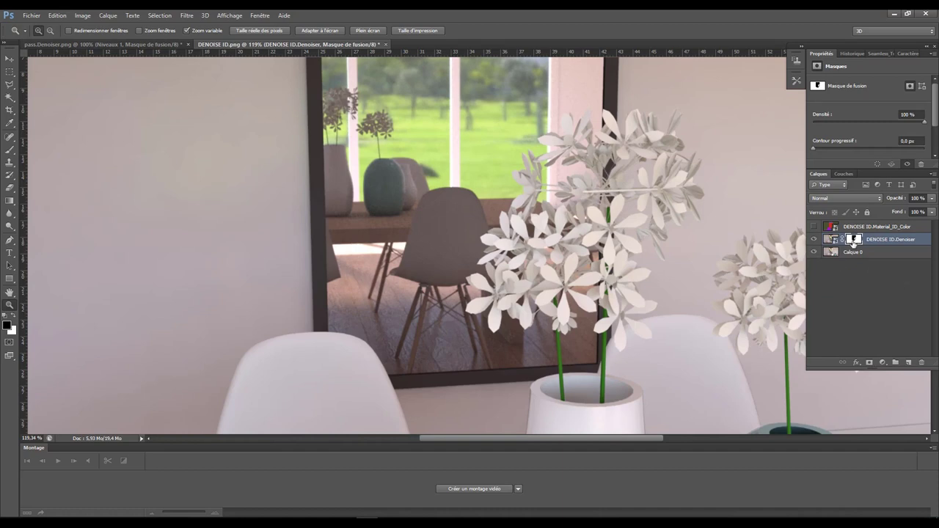
Check the mask around the mirror chair by toggling Calque 0, then bring up History.
left_click_drag(340, 262, 286, 150)
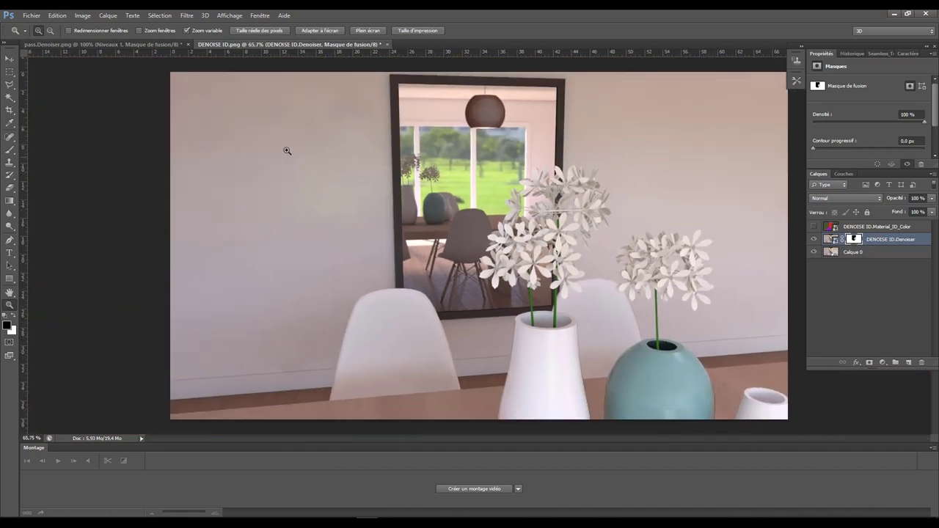
left_click_drag(450, 247, 474, 216)
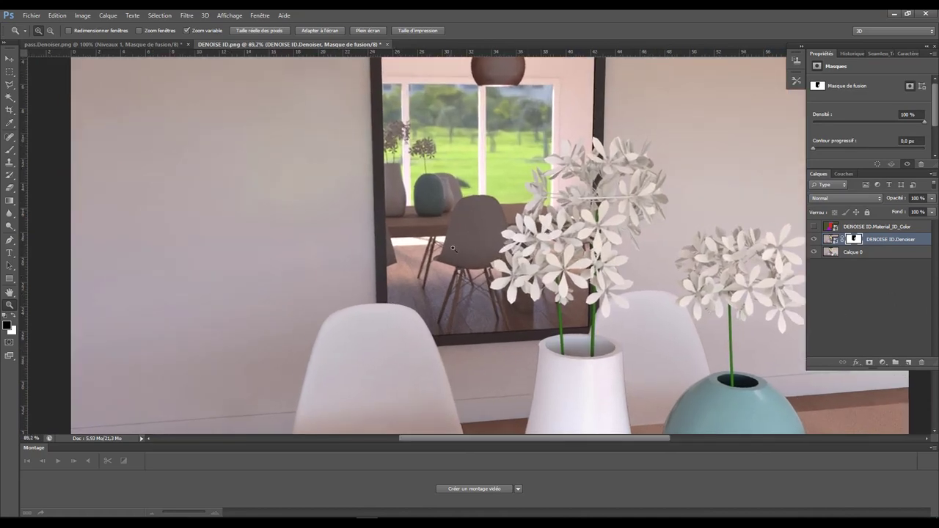
left_click(812, 252)
left_click(812, 252)
left_click(851, 54)
Revert to the Baguette magique mirror selection and rasterize the DENOISE ID.Denoiser layer.
left_click(852, 131)
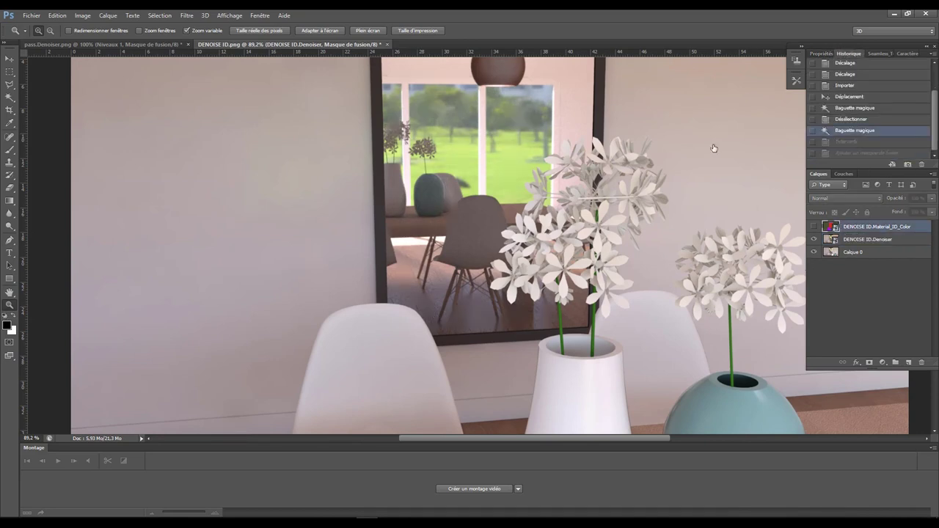
left_click(858, 240)
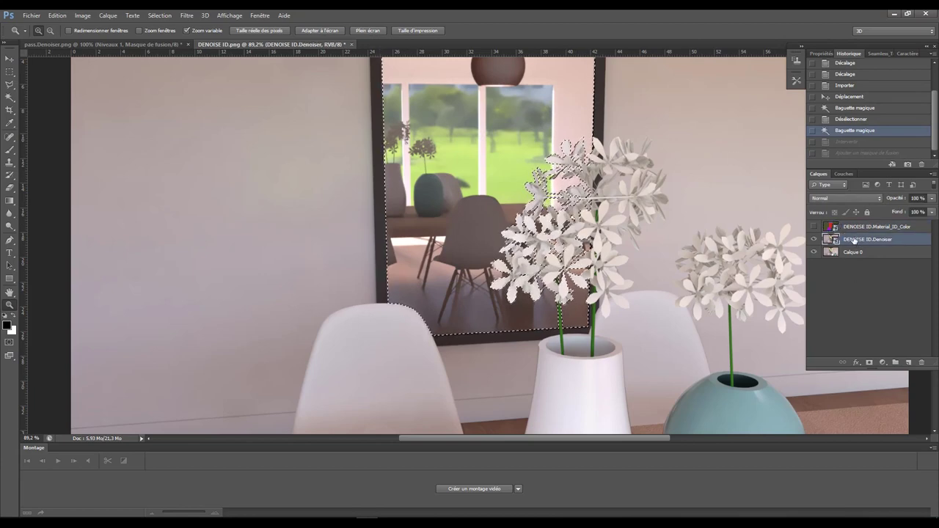
right_click(858, 241)
left_click(704, 243)
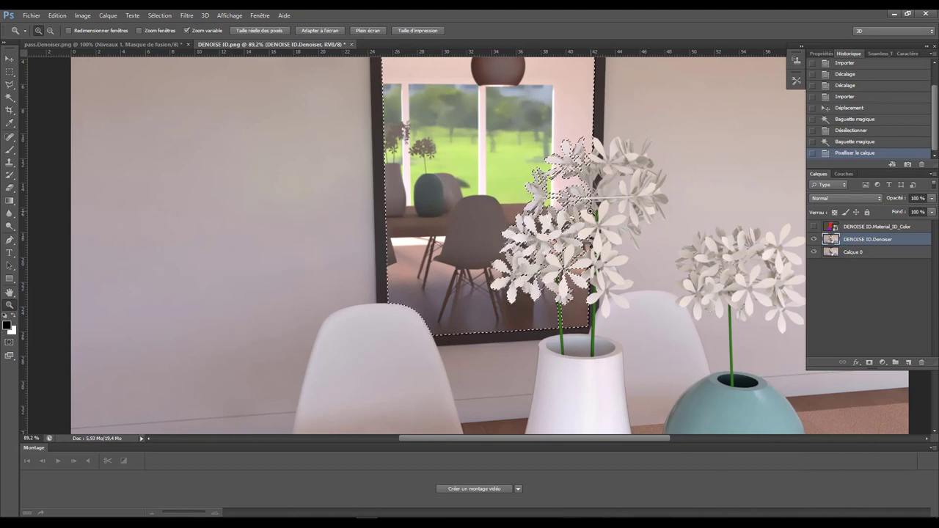
Delete the mirror pixels from the Denoiser layer, deselect, and zoom to check the result.
key("Delete")
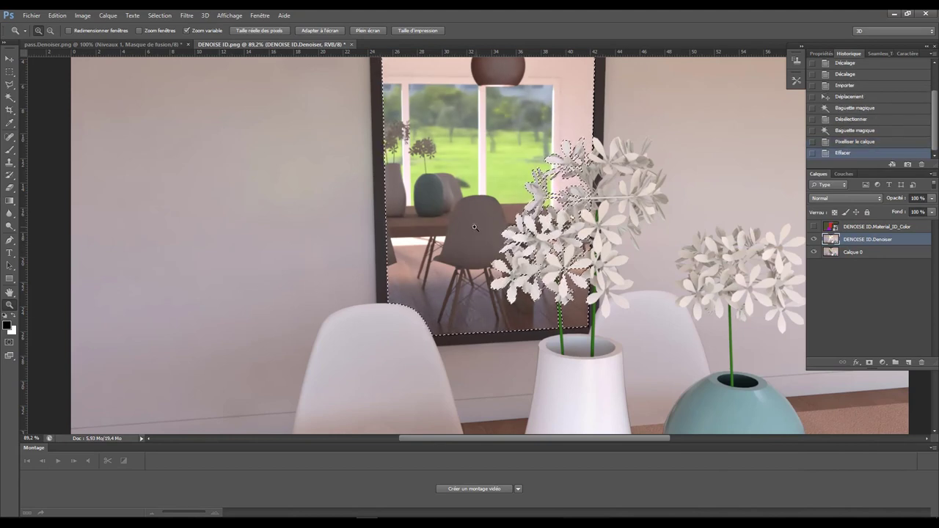
key("ctrl+d")
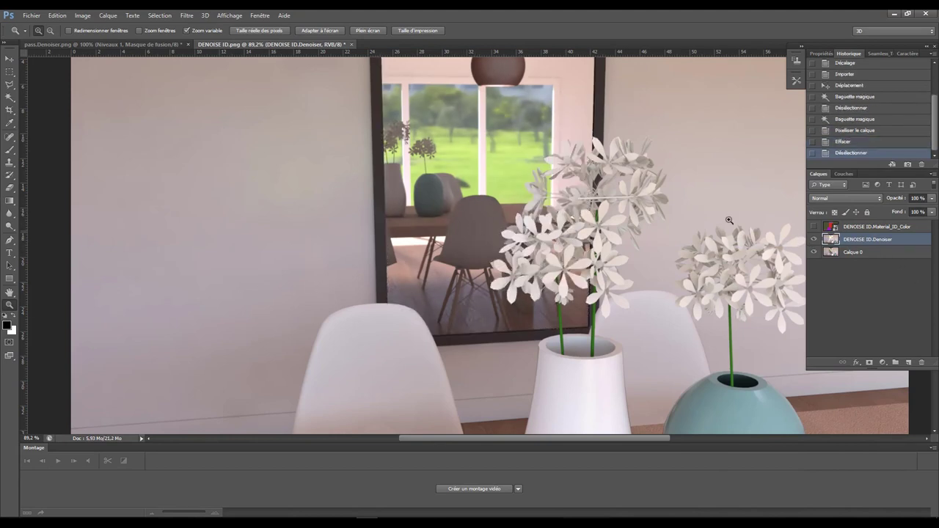
scroll(537, 244, "down", 3)
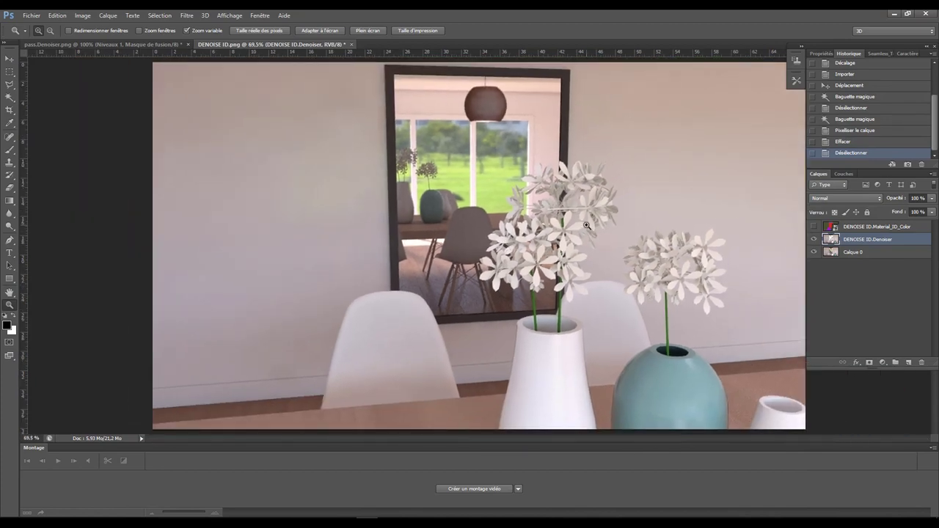
scroll(543, 233, "up", 5)
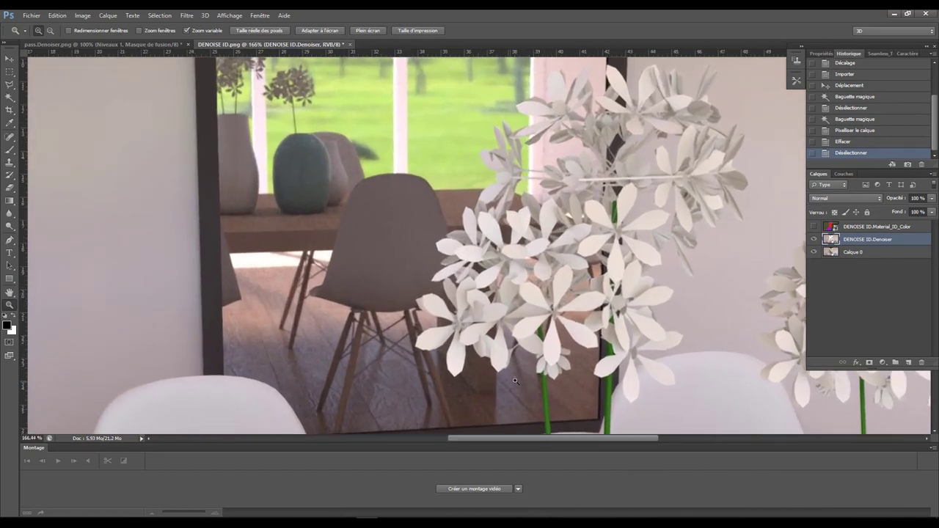
scroll(390, 235, "down", 5)
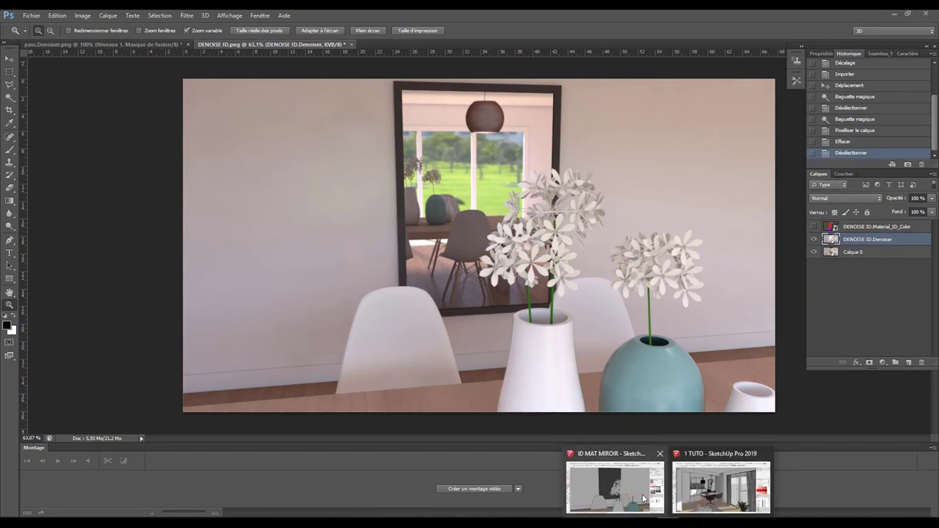
In SketchUp's V-Ray Asset Editor, add a Material ID Color render element and show the Frame Buffer.
left_click(627, 499)
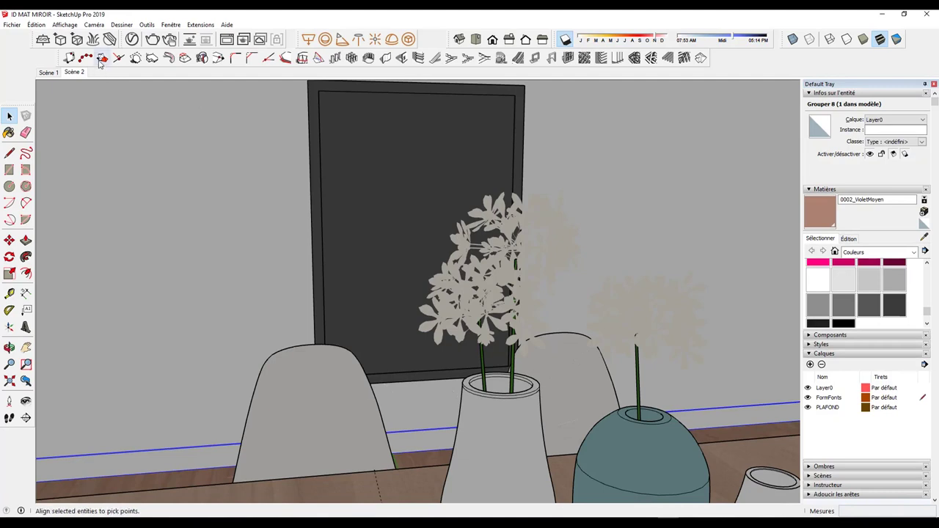
left_click(132, 40)
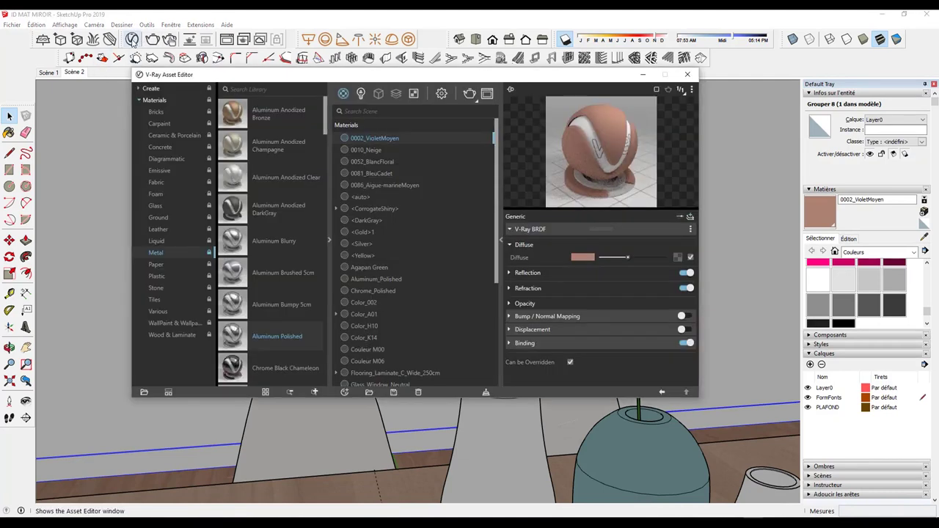
left_click(396, 94)
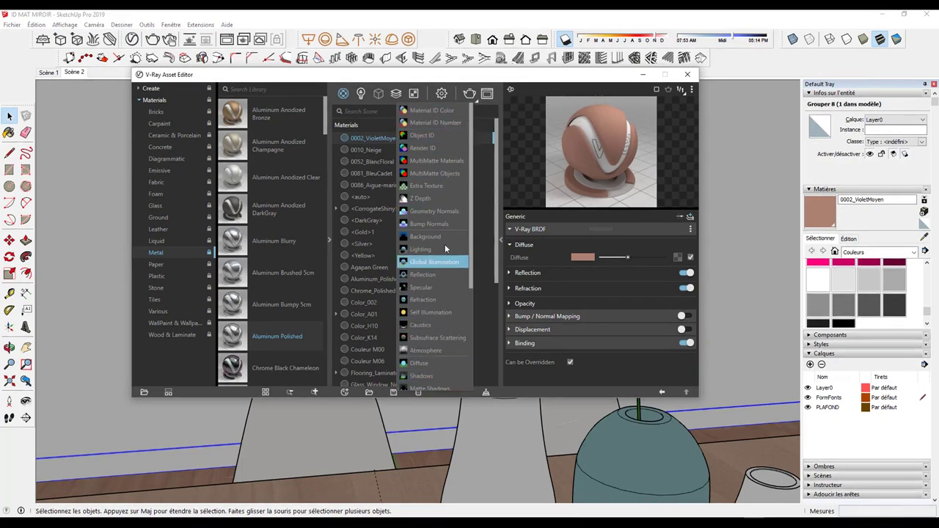
left_click(429, 110)
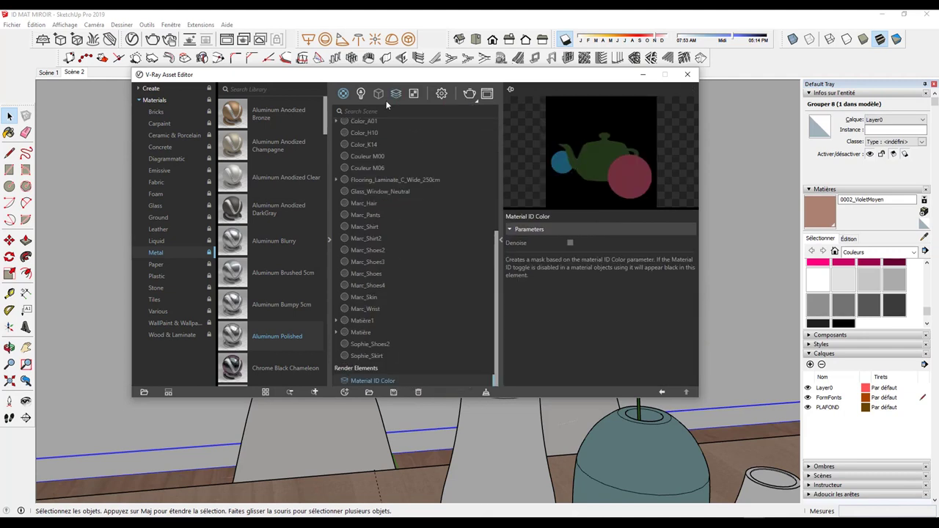
left_click(396, 94)
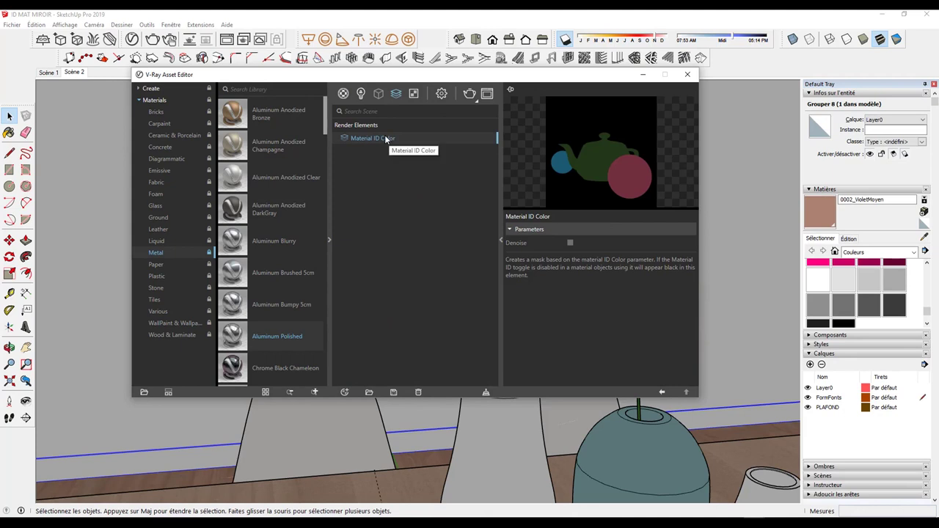
left_click(487, 93)
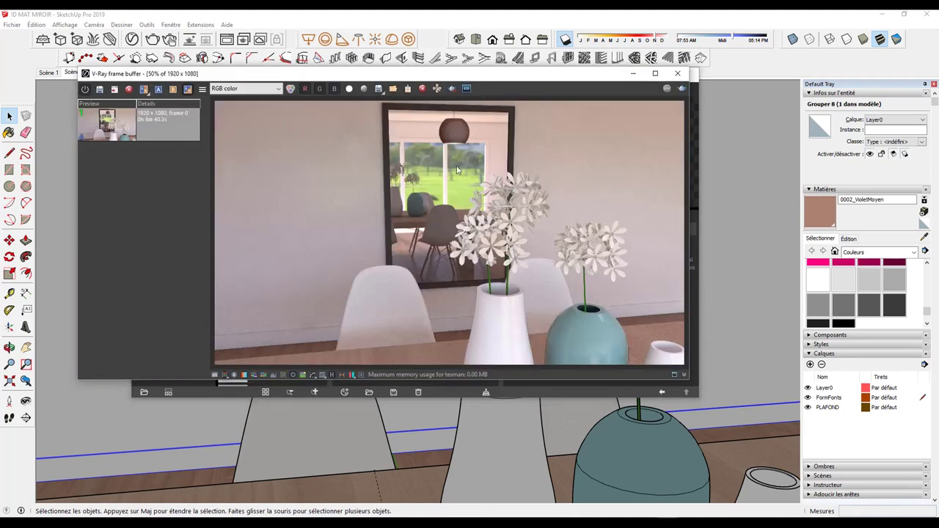
left_click(242, 88)
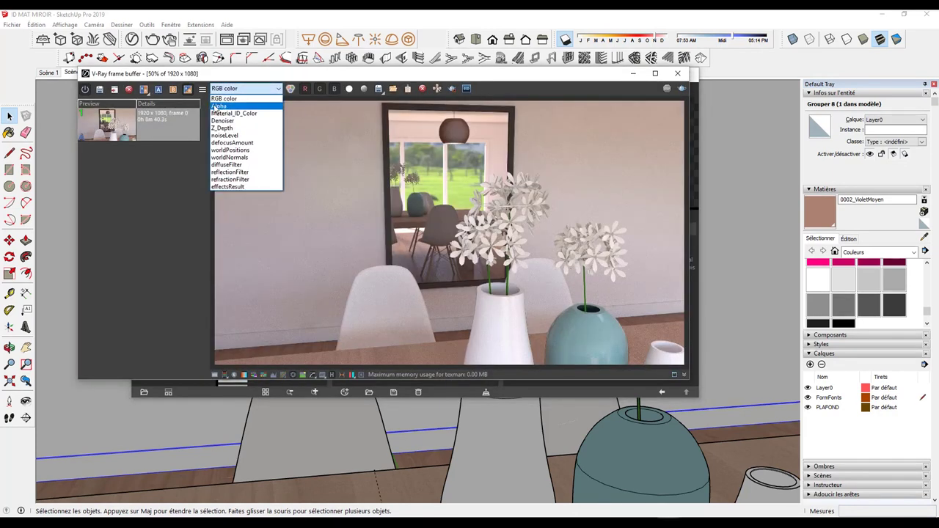
left_click(229, 113)
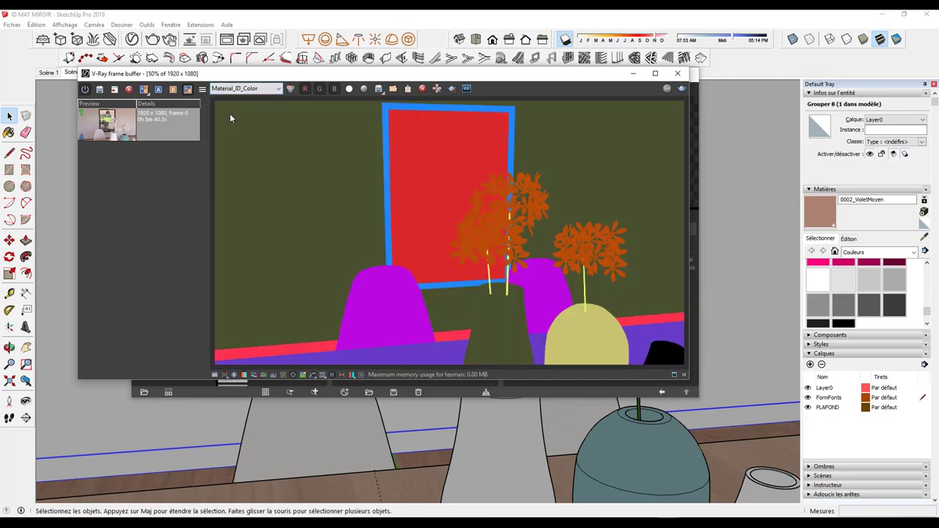
left_click(242, 90)
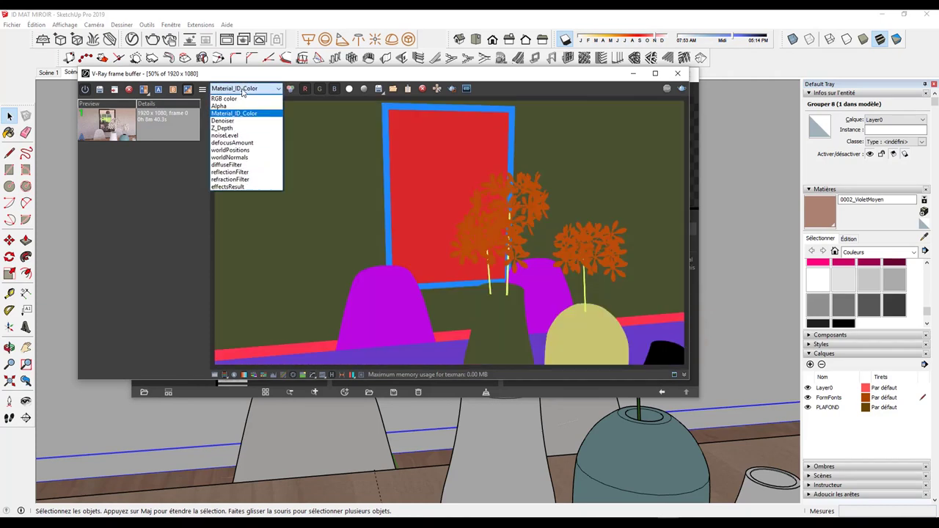
left_click(237, 99)
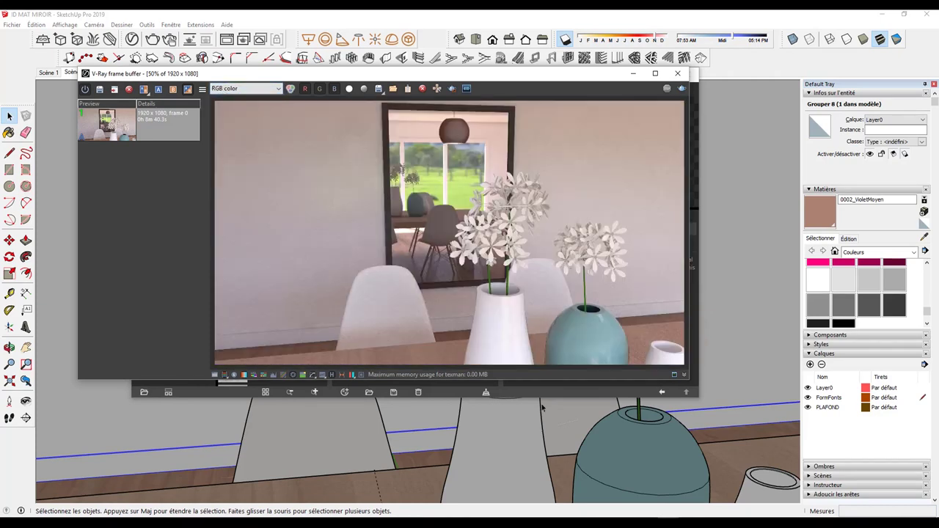